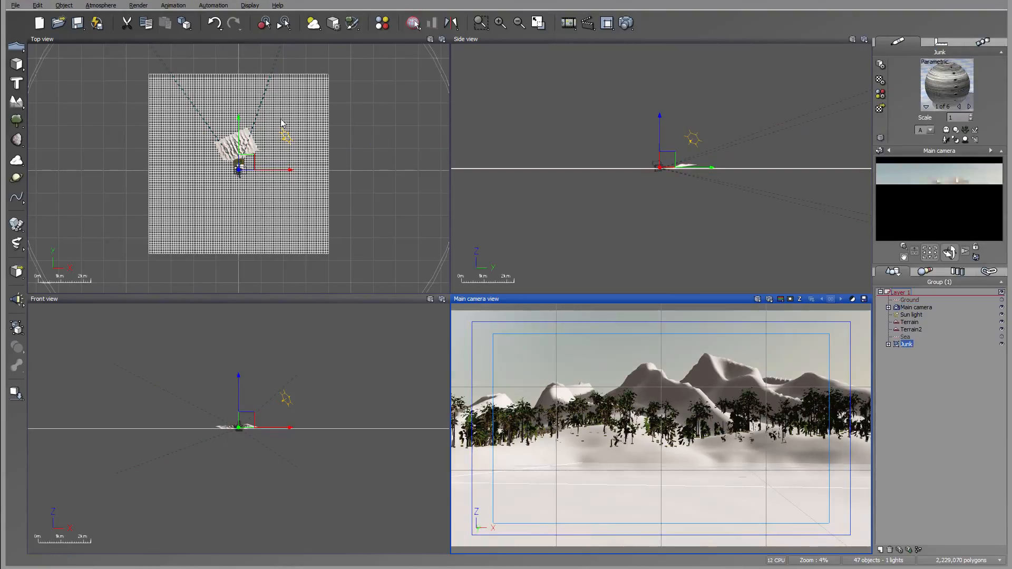
Move the Junk boat forward from behind the camera onto the terrain within the camera's field of view.
{"action": "right_click_drag", "start_coordinate": [333, 174], "coordinate": [336, 175]}
{"action": "scroll", "coordinate": [270, 204], "scroll_direction": "up", "scroll_amount": 10}
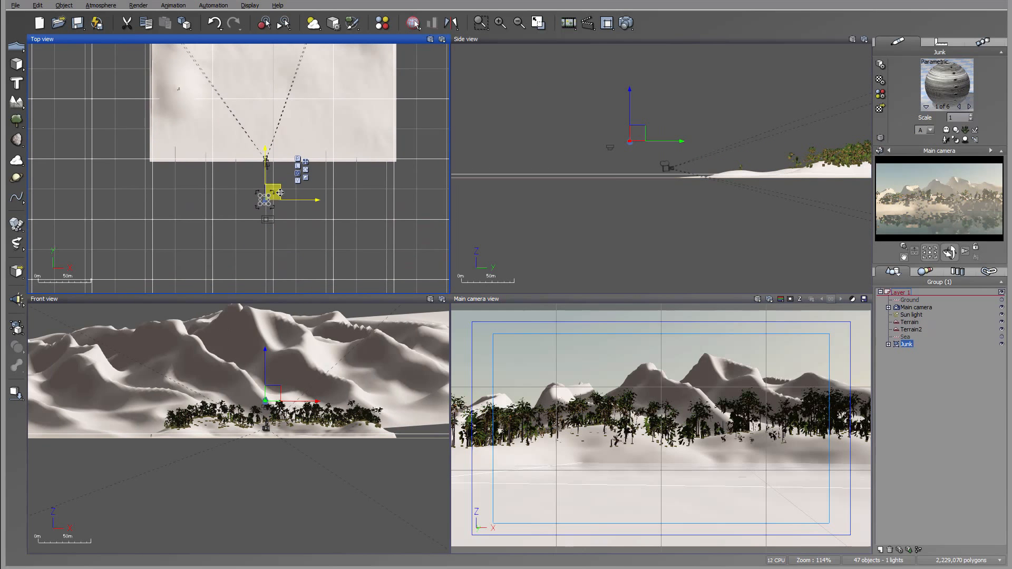
{"action": "left_click_drag", "start_coordinate": [273, 193], "coordinate": [281, 103]}
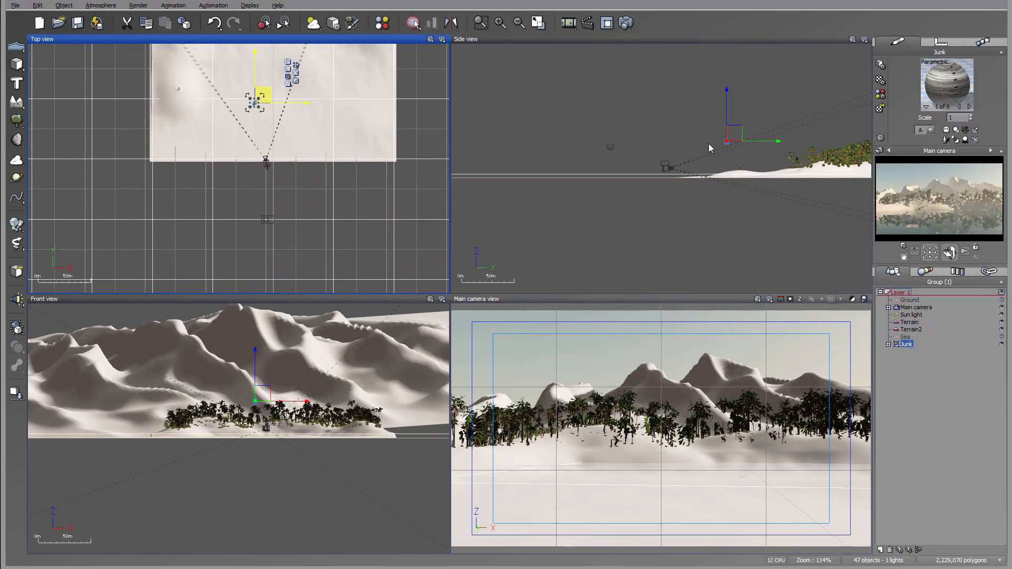
Enlarge the junk to roughly twice its size and drop it onto the terrain.
{"action": "scroll", "coordinate": [709, 144], "scroll_direction": "up", "scroll_amount": 5}
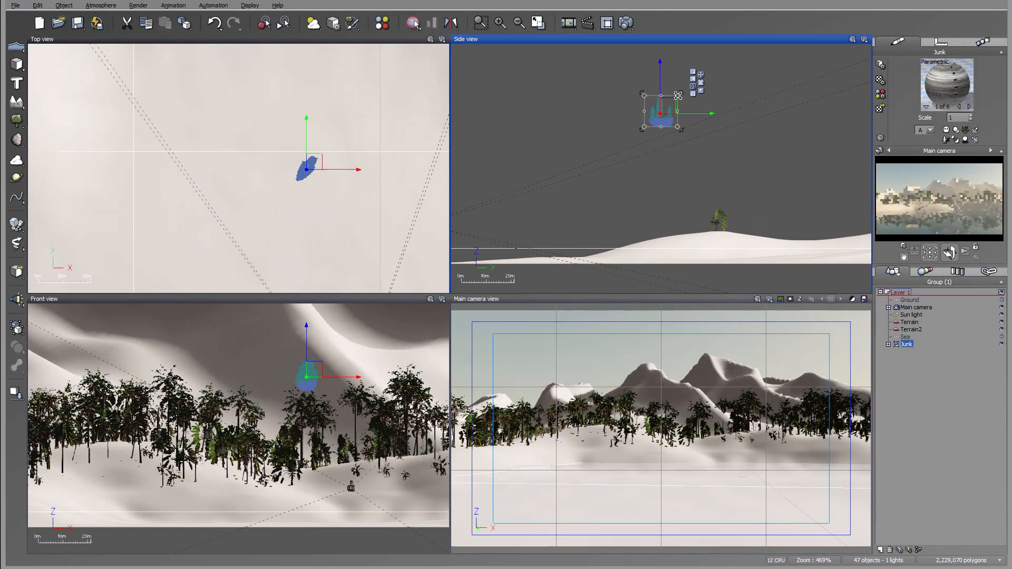
{"action": "left_click_drag", "start_coordinate": [679, 95], "coordinate": [724, 54]}
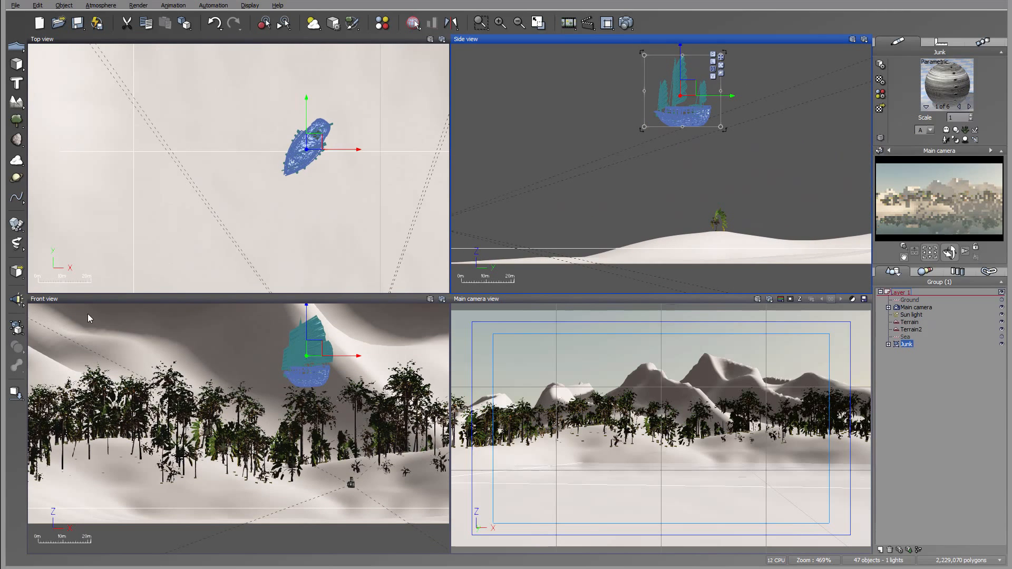
{"action": "left_click", "coordinate": [16, 393]}
Lower the junk slightly in the side view so its hull sinks below the waterline.
{"action": "right_click_drag", "start_coordinate": [710, 155], "coordinate": [730, 67]}
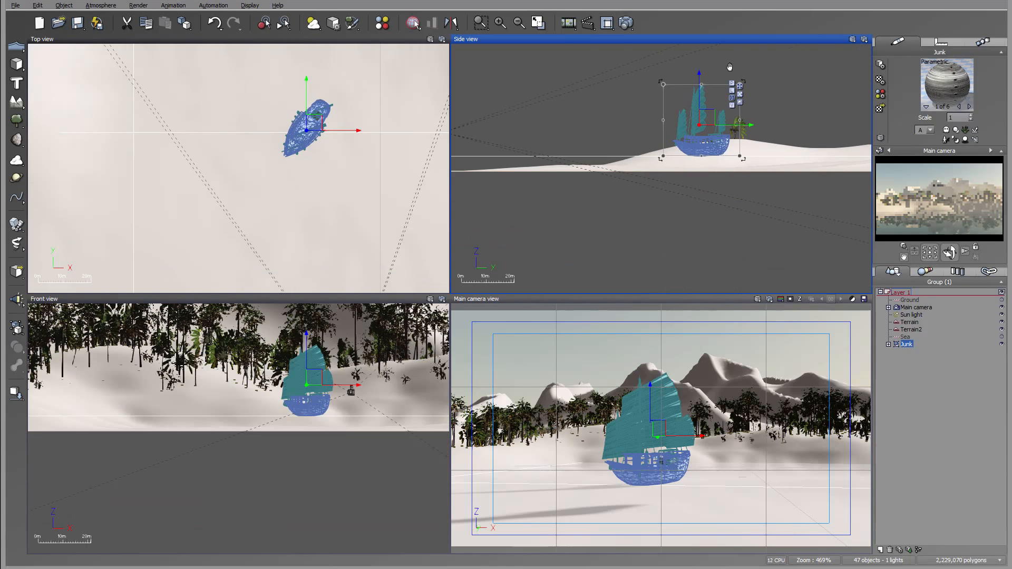
{"action": "scroll", "coordinate": [730, 153], "scroll_direction": "up", "scroll_amount": 5}
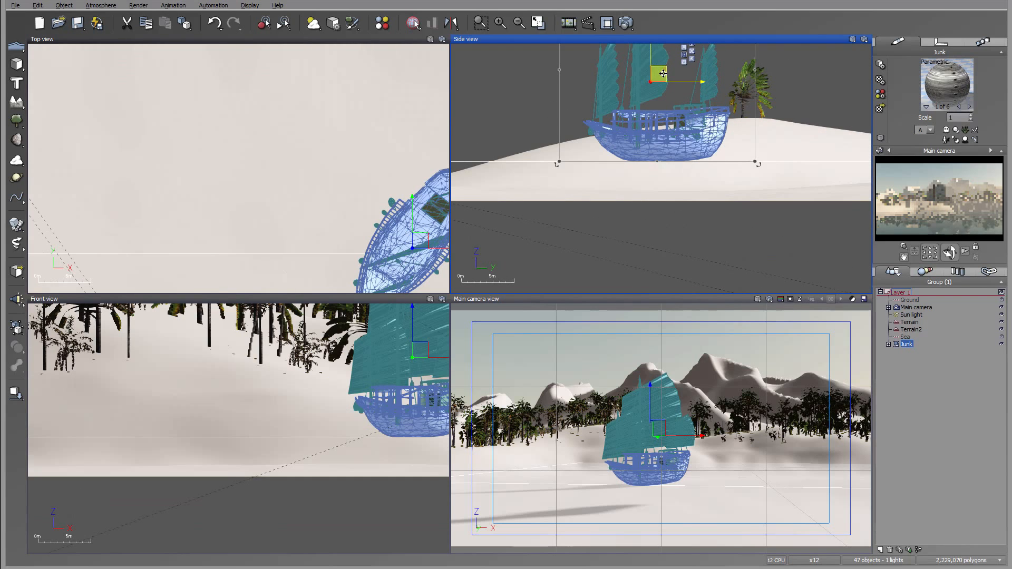
{"action": "left_click_drag", "start_coordinate": [664, 74], "coordinate": [665, 91]}
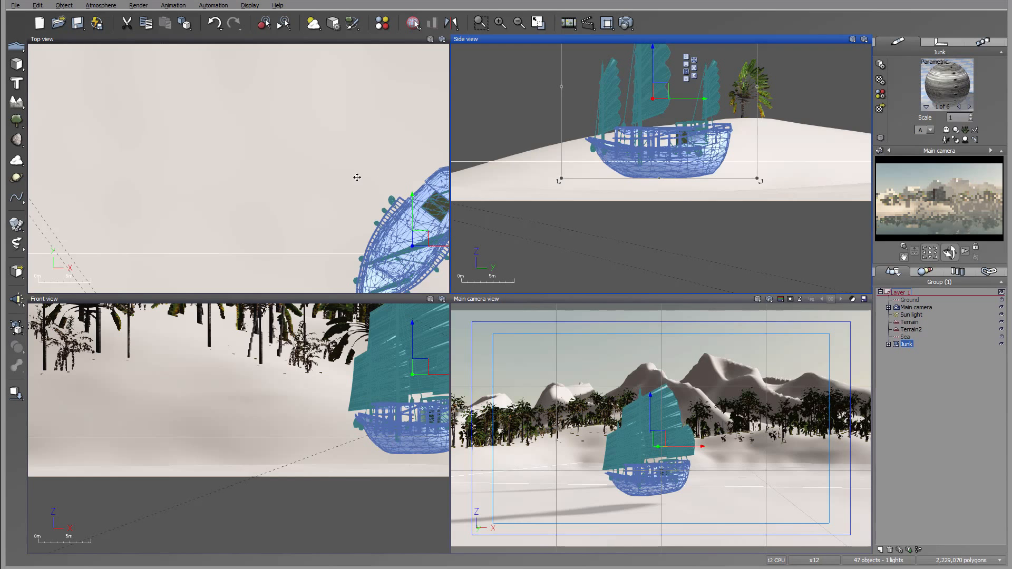
Enlarge the junk further in the top view and adjust its position in front of the camera.
{"action": "scroll", "coordinate": [357, 177], "scroll_direction": "down", "scroll_amount": 5}
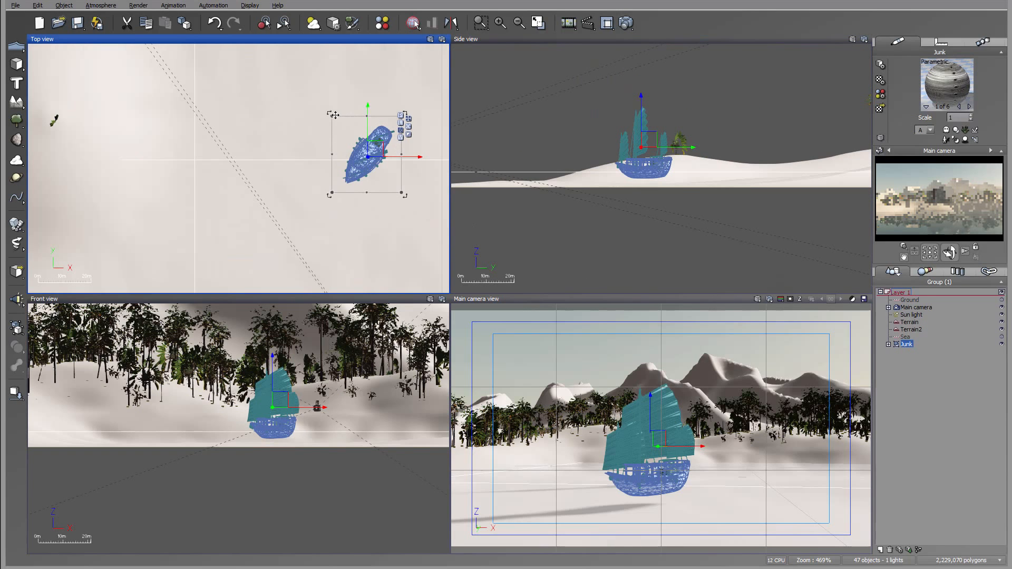
{"action": "left_click_drag", "start_coordinate": [332, 116], "coordinate": [291, 98]}
{"action": "right_click_drag", "start_coordinate": [363, 167], "coordinate": [226, 93]}
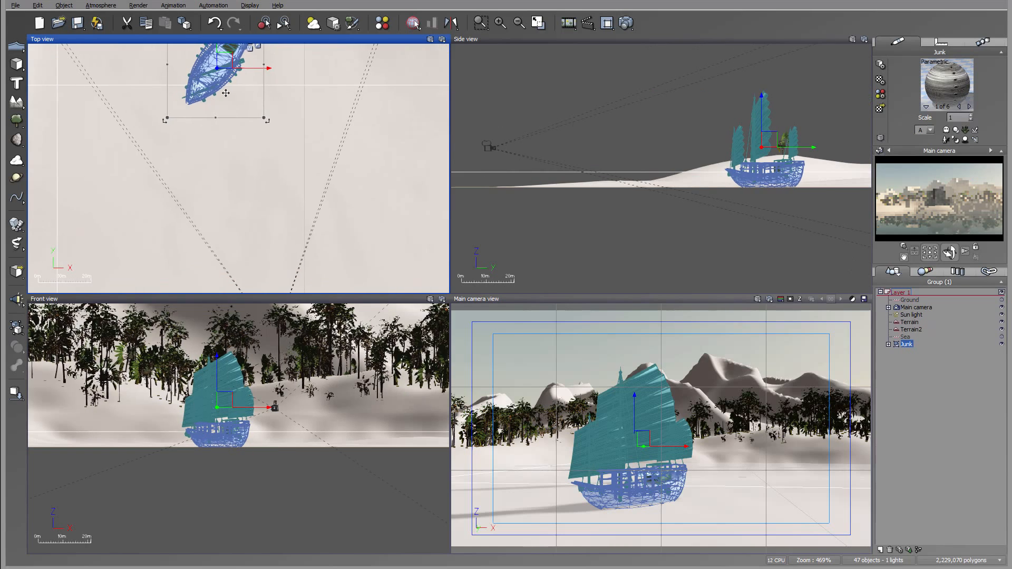
{"action": "left_click_drag", "start_coordinate": [225, 93], "coordinate": [225, 56]}
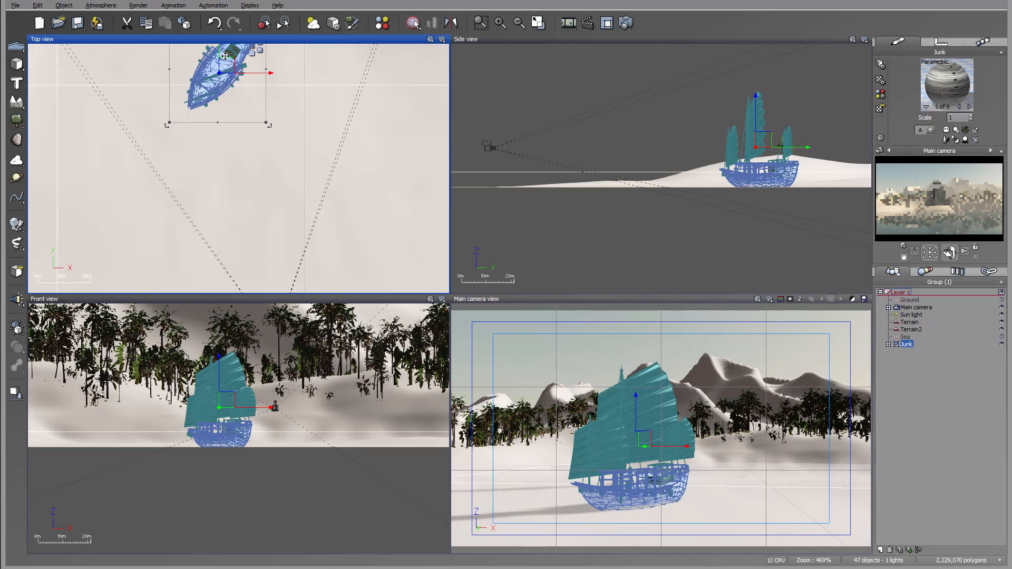
Move the junk farther from the camera and toward the left part of the shot, checking the render preview.
{"action": "right_click_drag", "start_coordinate": [275, 142], "coordinate": [294, 191]}
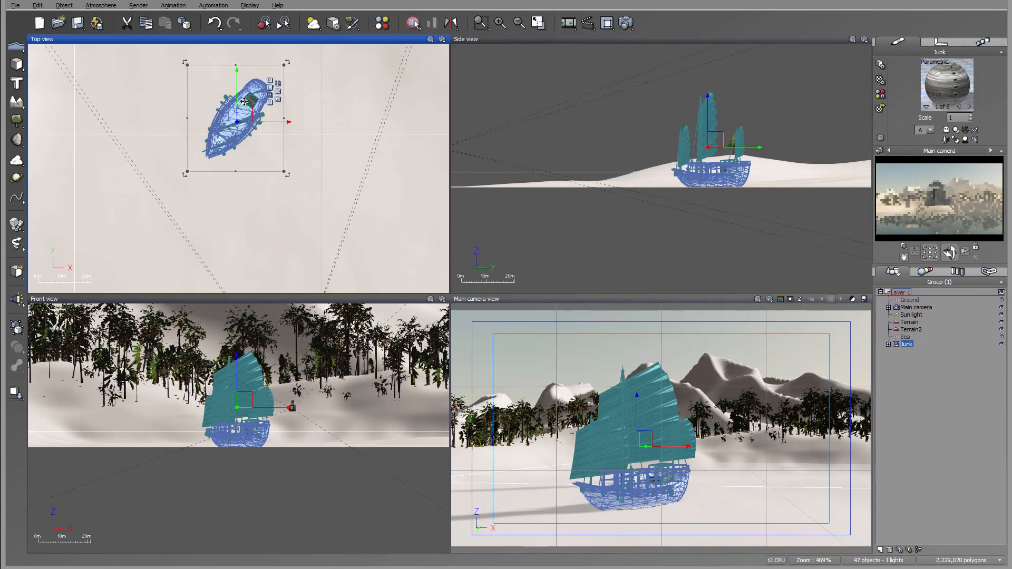
{"action": "left_click_drag", "start_coordinate": [244, 101], "coordinate": [204, 152]}
{"action": "right_click_drag", "start_coordinate": [277, 136], "coordinate": [301, 147]}
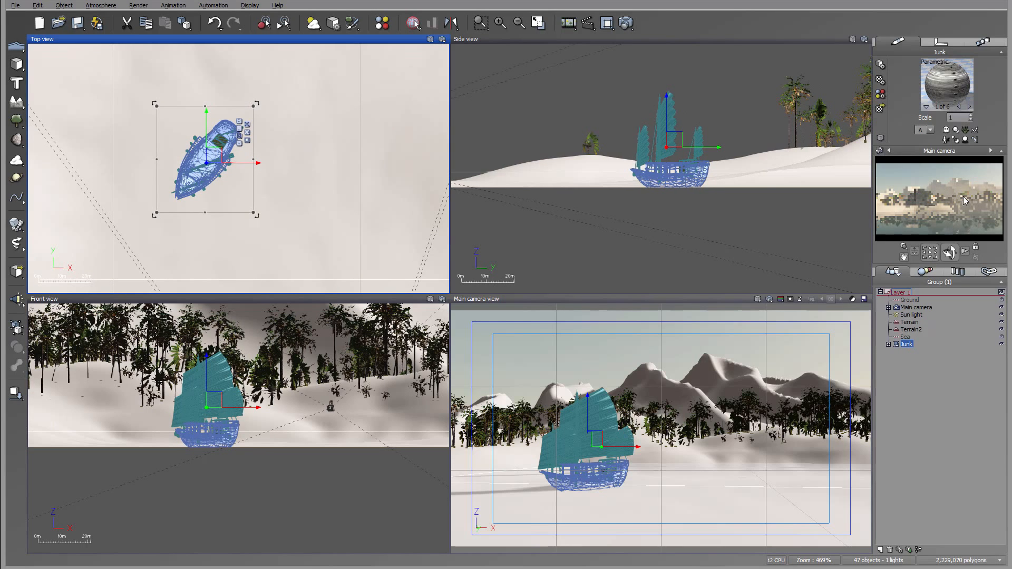
{"action": "mouse_move", "coordinate": [963, 196]}
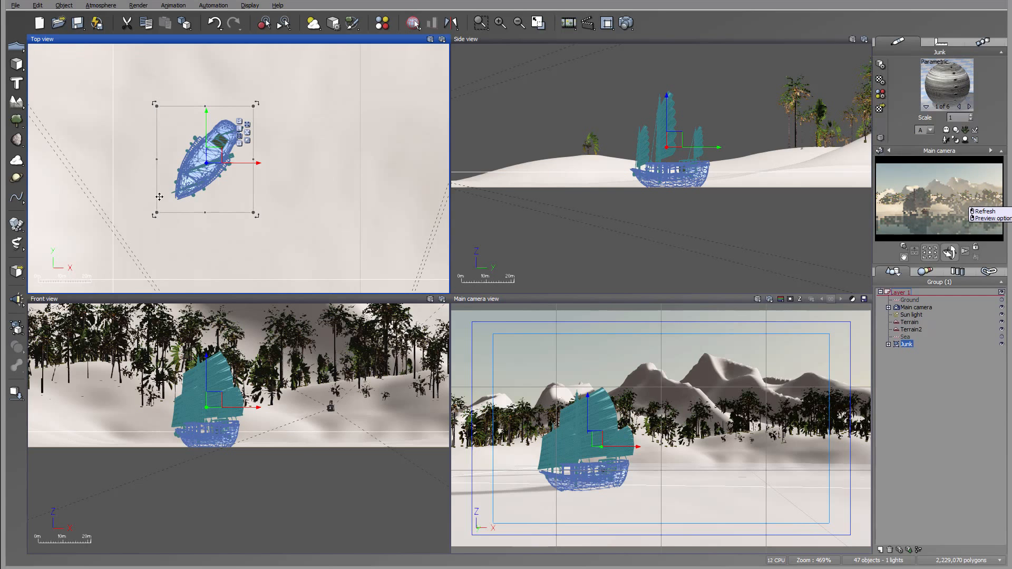
Rotate the junk about 28° counterclockwise in the top view so its bow turns toward the camera.
{"action": "right_click_drag", "start_coordinate": [130, 204], "coordinate": [203, 192]}
{"action": "left_click_drag", "start_coordinate": [289, 148], "coordinate": [291, 189]}
{"action": "left_click_drag", "start_coordinate": [329, 246], "coordinate": [355, 219]}
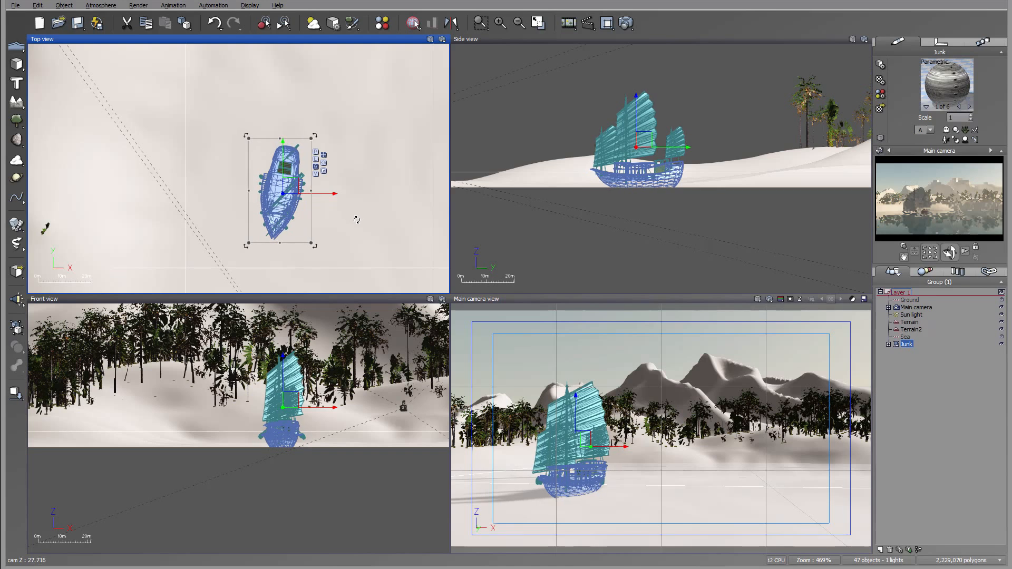
Raise the junk and fine-tune its height in the side view so only the lower hull sits underwater.
{"action": "left_click_drag", "start_coordinate": [642, 143], "coordinate": [643, 132]}
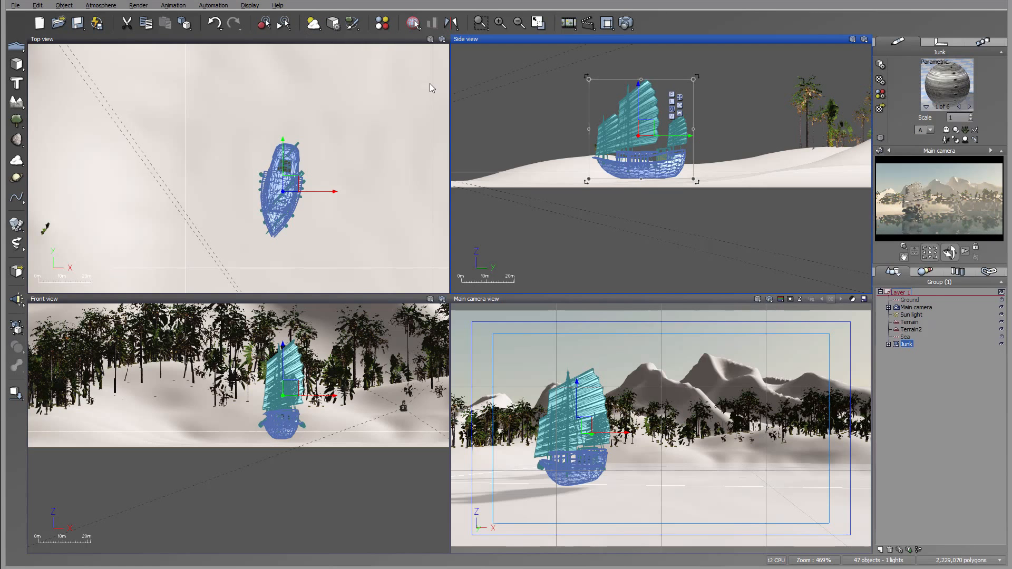
{"action": "scroll", "coordinate": [670, 141], "scroll_direction": "up", "scroll_amount": 3}
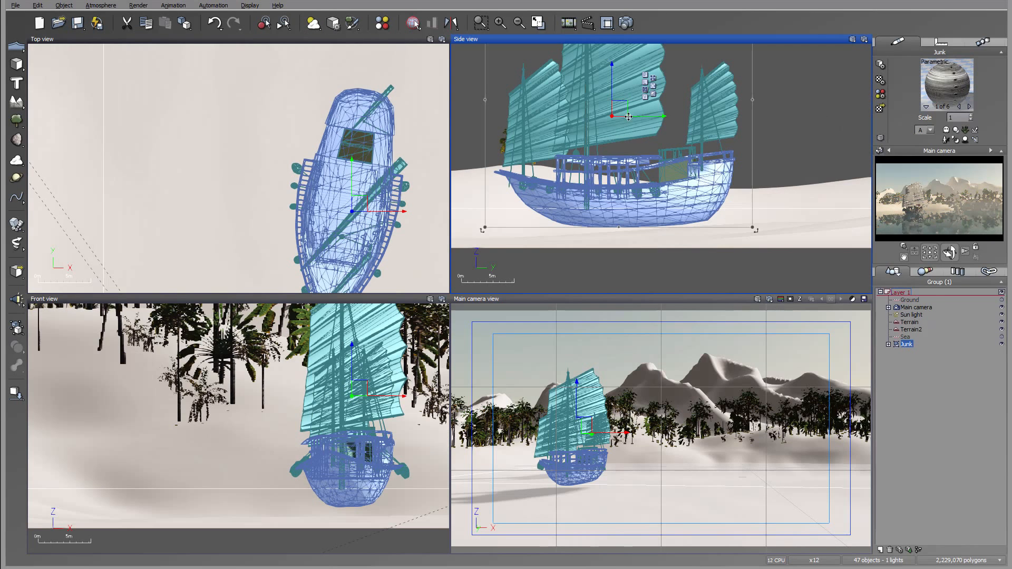
{"action": "left_click_drag", "start_coordinate": [628, 116], "coordinate": [628, 121]}
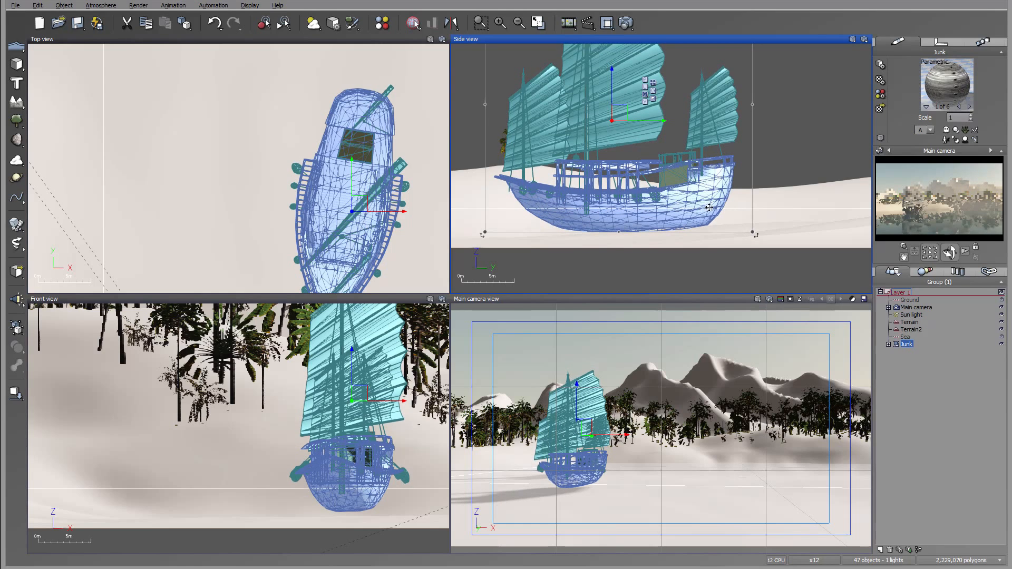
{"action": "left_click_drag", "start_coordinate": [618, 113], "coordinate": [619, 116]}
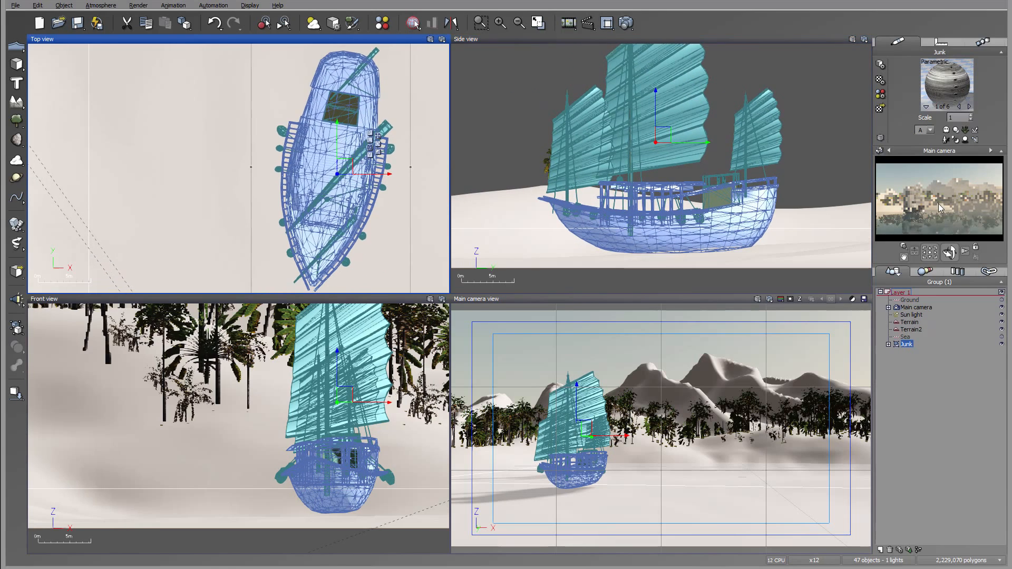
{"action": "left_click", "coordinate": [345, 139]}
{"action": "scroll", "coordinate": [345, 139], "scroll_direction": "down", "scroll_amount": 5}
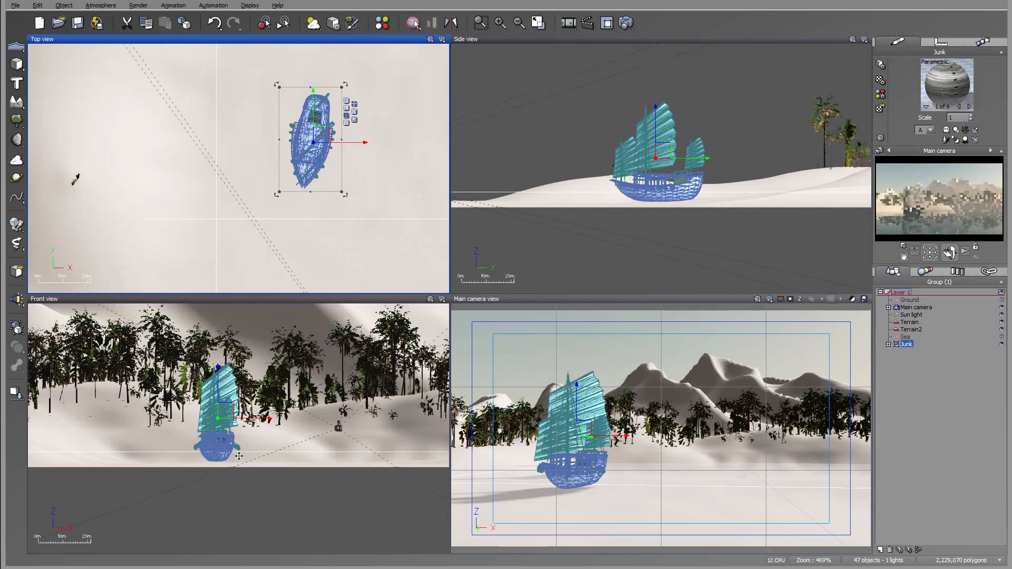
Tilt the junk slightly in the front view and by about 2° in the side view.
{"action": "left_click", "coordinate": [252, 465]}
{"action": "left_click_drag", "start_coordinate": [252, 465], "coordinate": [256, 464]}
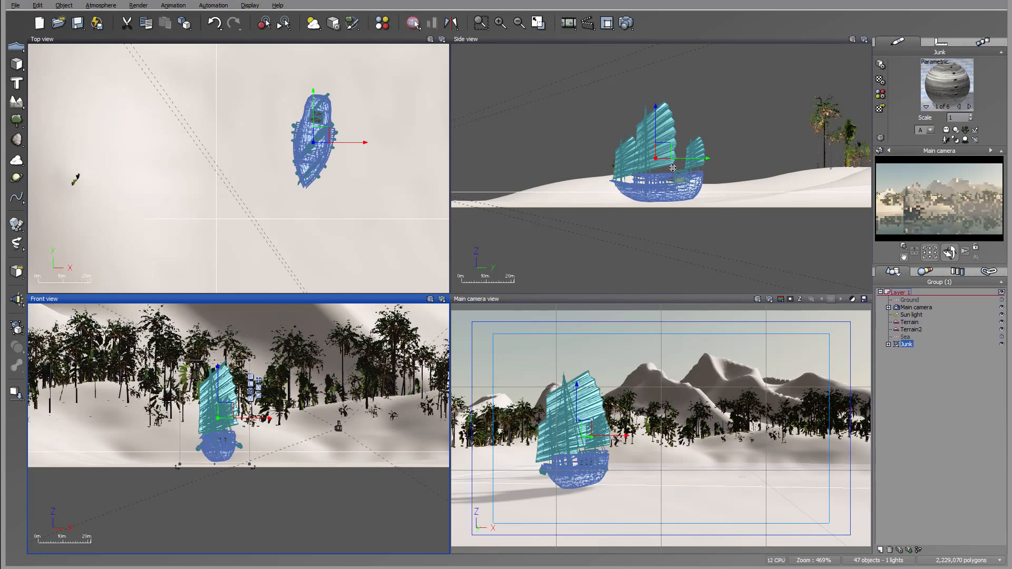
{"action": "left_click", "coordinate": [723, 205]}
{"action": "left_click_drag", "start_coordinate": [717, 209], "coordinate": [719, 210]}
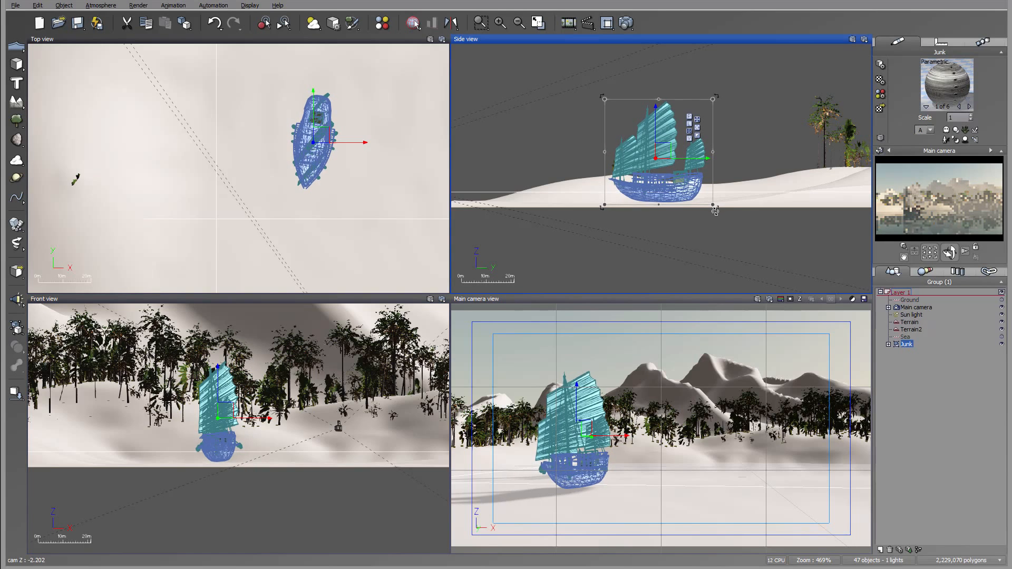
{"action": "scroll", "coordinate": [318, 113], "scroll_direction": "down", "scroll_amount": 5}
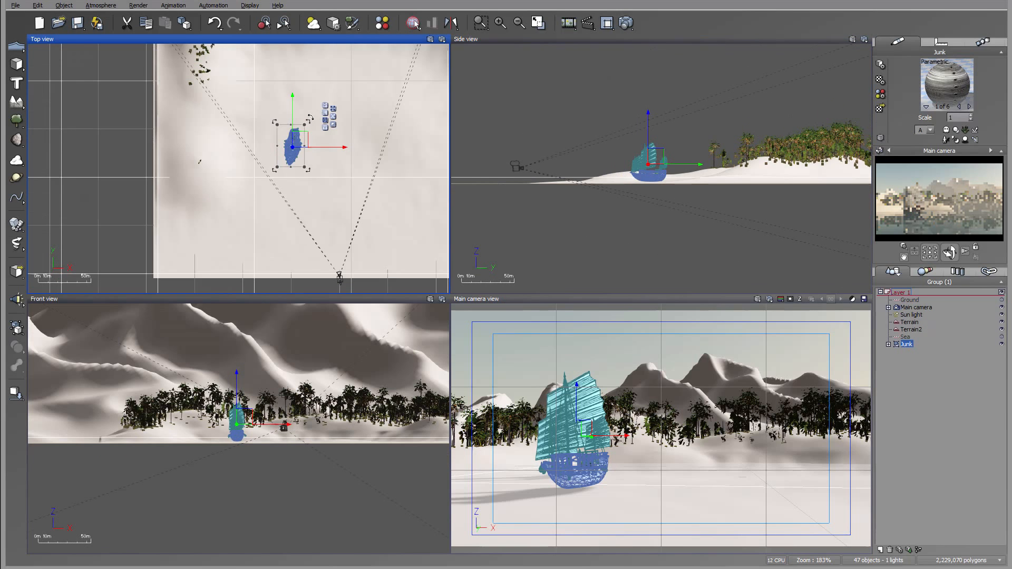
Add a Dark Cumulus cloud layer from the Spectral 2 collection in the Atmosphere Editor.
{"action": "left_click", "coordinate": [101, 5]}
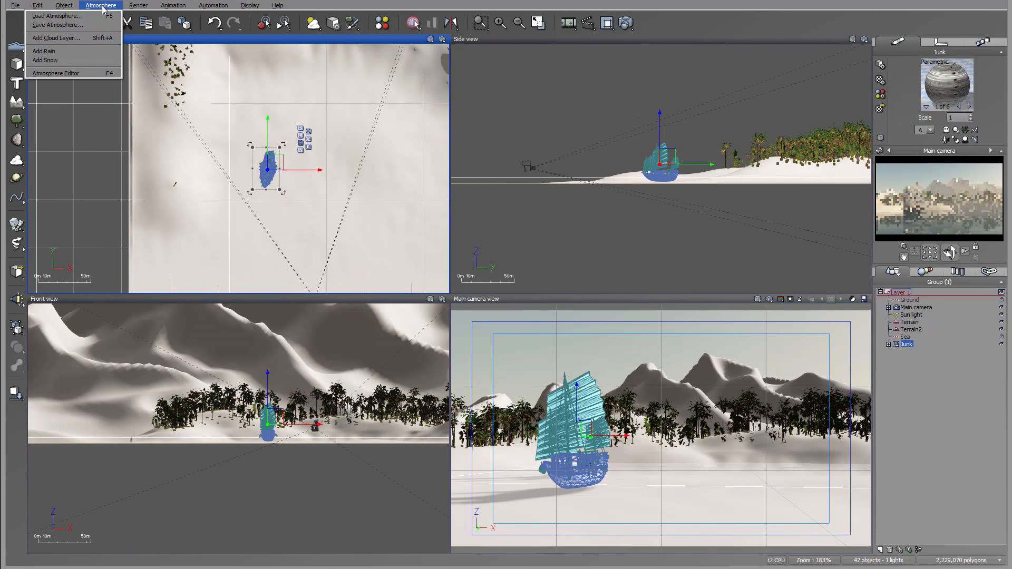
{"action": "left_click", "coordinate": [79, 73]}
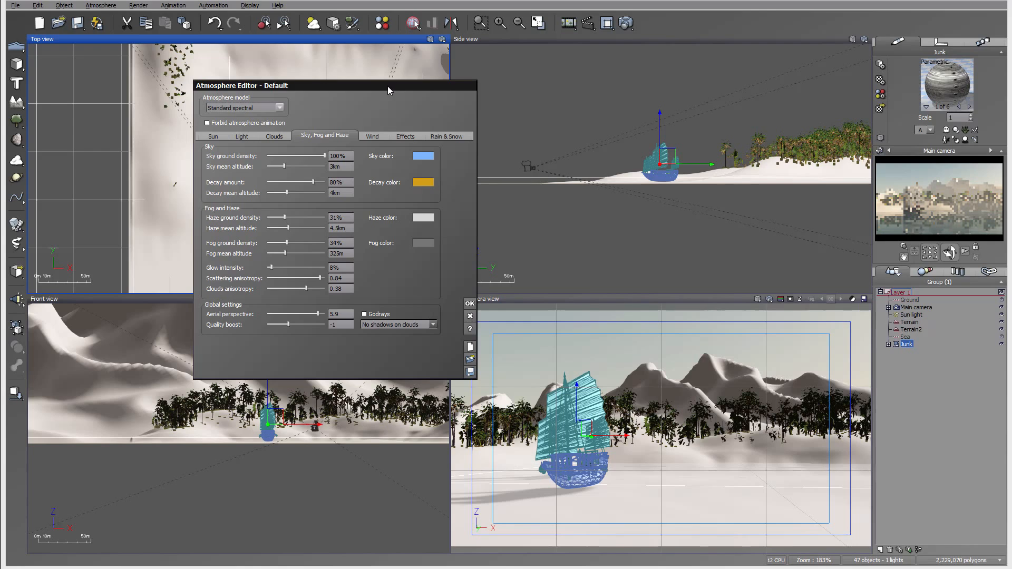
{"action": "left_click_drag", "start_coordinate": [387, 87], "coordinate": [498, 70]}
{"action": "left_click", "coordinate": [358, 120]}
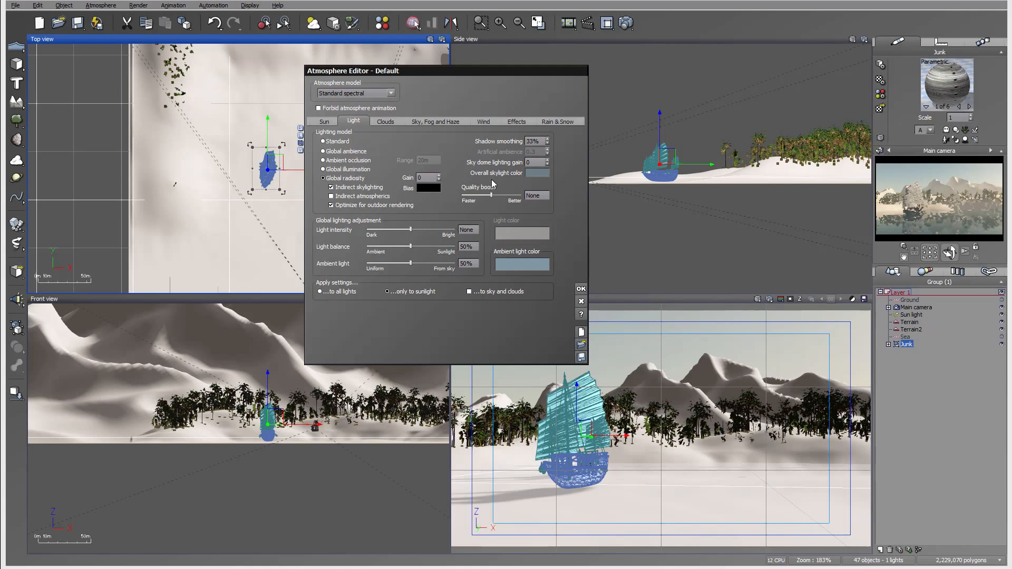
{"action": "left_click", "coordinate": [385, 120]}
{"action": "left_click", "coordinate": [416, 144]}
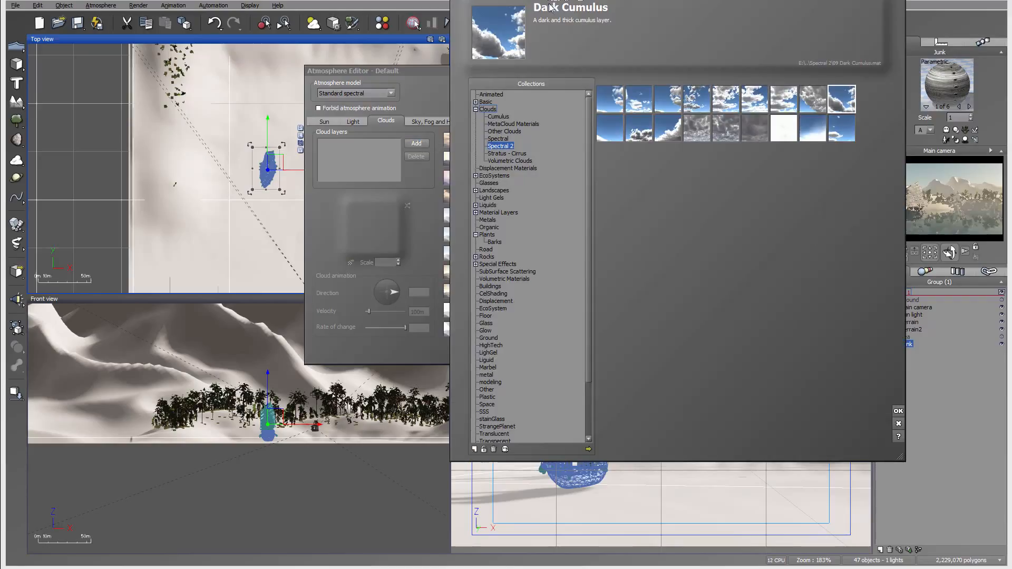
{"action": "left_click", "coordinate": [899, 413]}
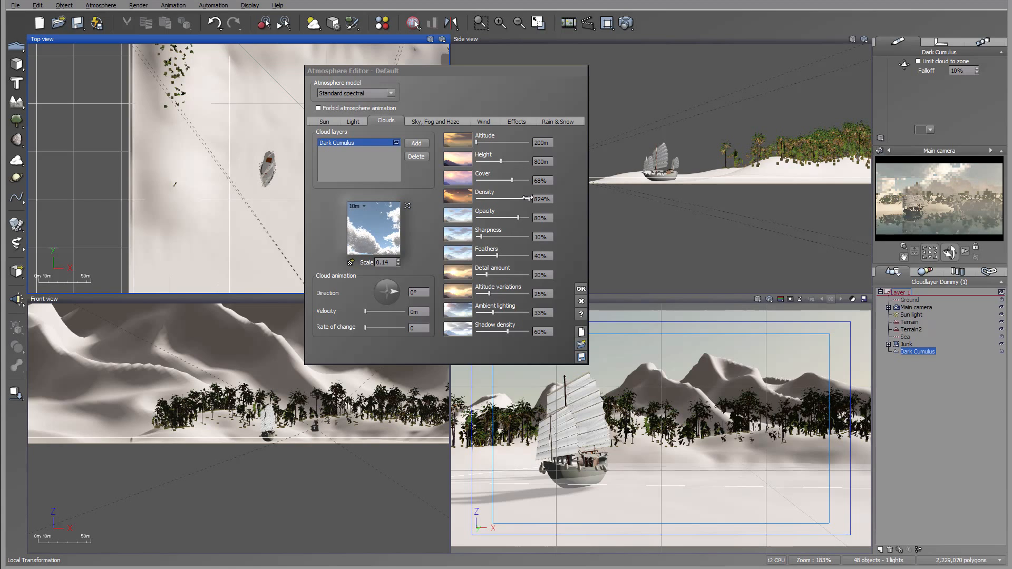
Set the Dark Cumulus layer's density to 1%, opacity to 100% and cover to 58%.
{"action": "left_click_drag", "start_coordinate": [527, 198], "coordinate": [477, 199]}
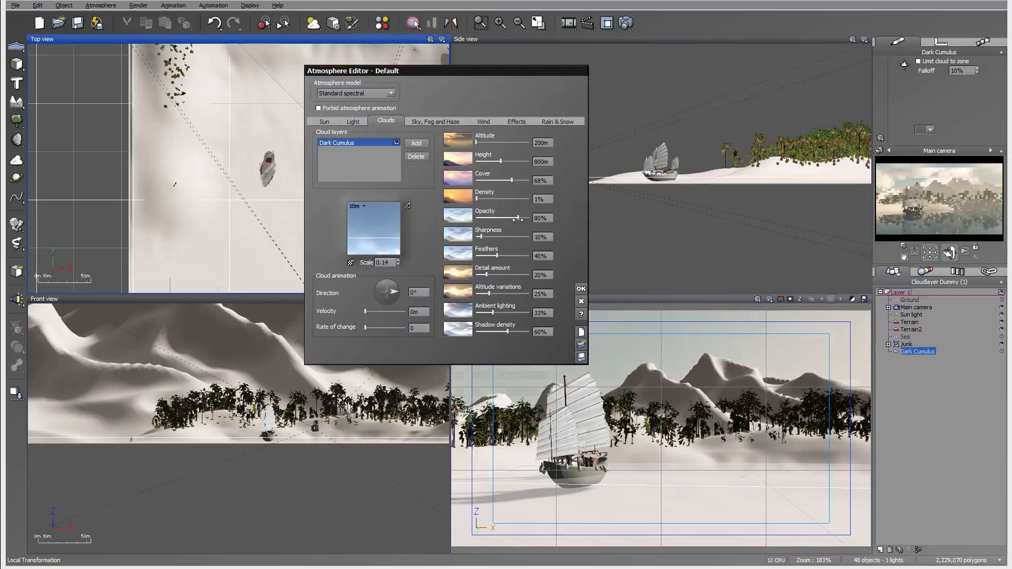
{"action": "left_click_drag", "start_coordinate": [518, 218], "coordinate": [528, 217]}
{"action": "left_click_drag", "start_coordinate": [515, 181], "coordinate": [511, 181]}
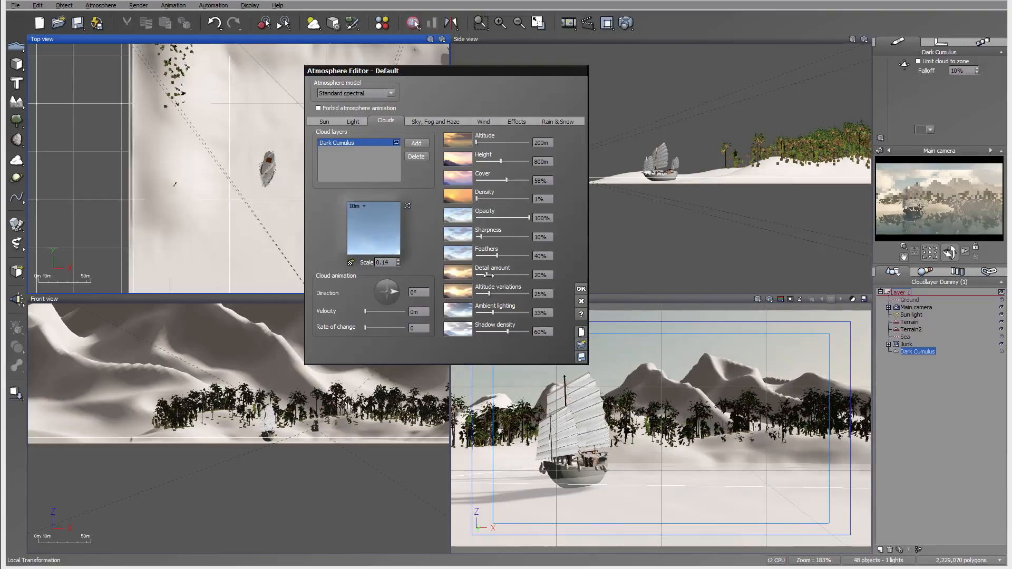
Set the cloud layer's detail amount to 60%, altitude variations to 100% and height to 1.2 km.
{"action": "left_click_drag", "start_coordinate": [487, 275], "coordinate": [564, 301]}
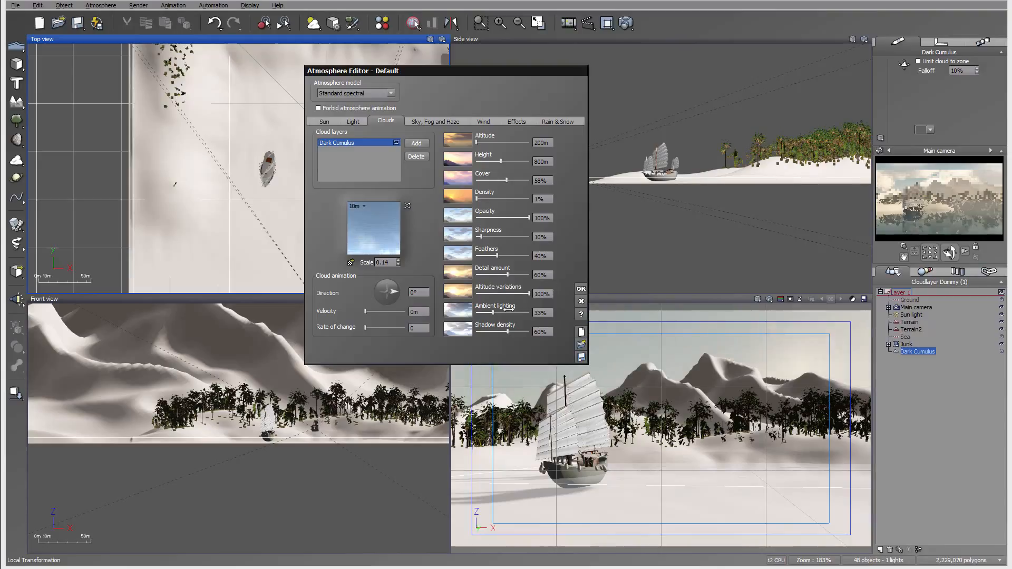
{"action": "right_click", "coordinate": [961, 201]}
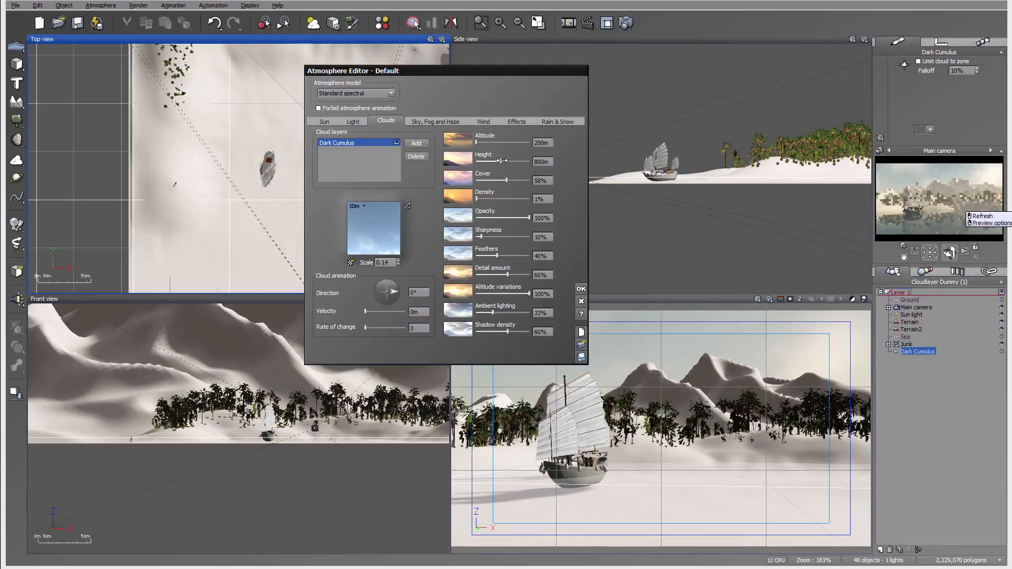
{"action": "left_click_drag", "start_coordinate": [501, 160], "coordinate": [505, 160]}
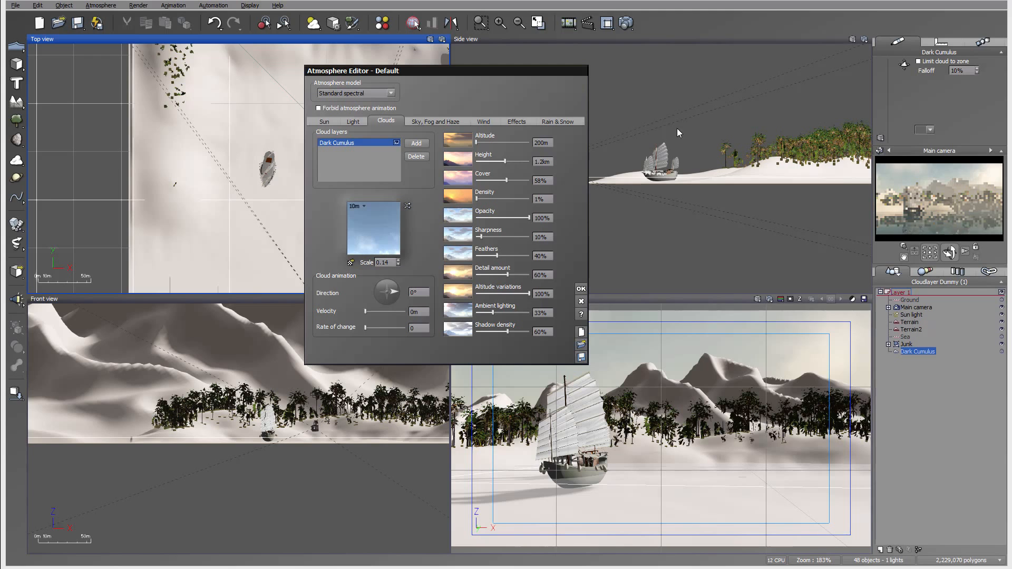
Check the cloud layer's extent in the side view and set its detail amount to 57% and feathers to 39%.
{"action": "left_click", "coordinate": [732, 101]}
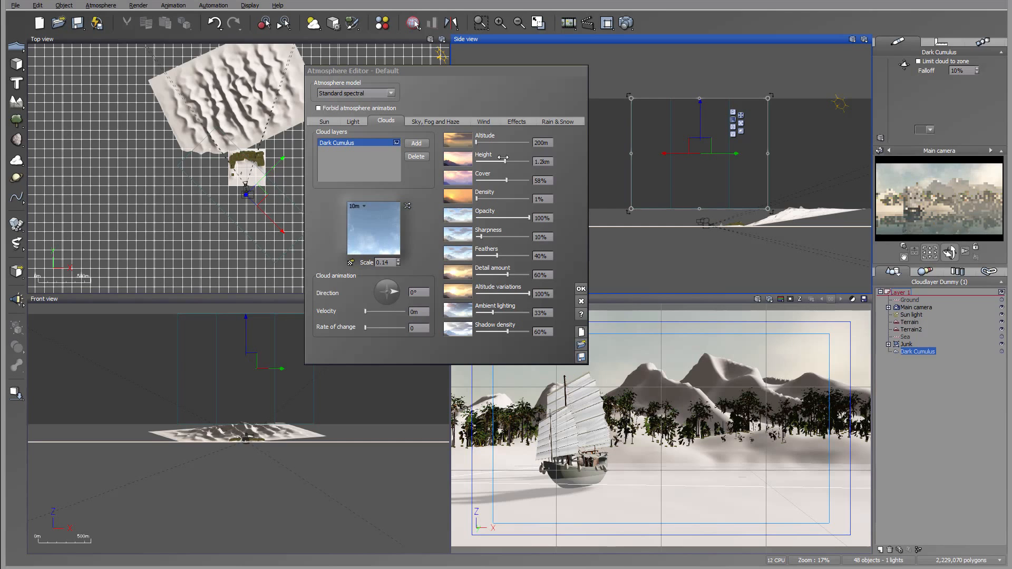
{"action": "scroll", "coordinate": [747, 189], "scroll_direction": "up", "scroll_amount": 3}
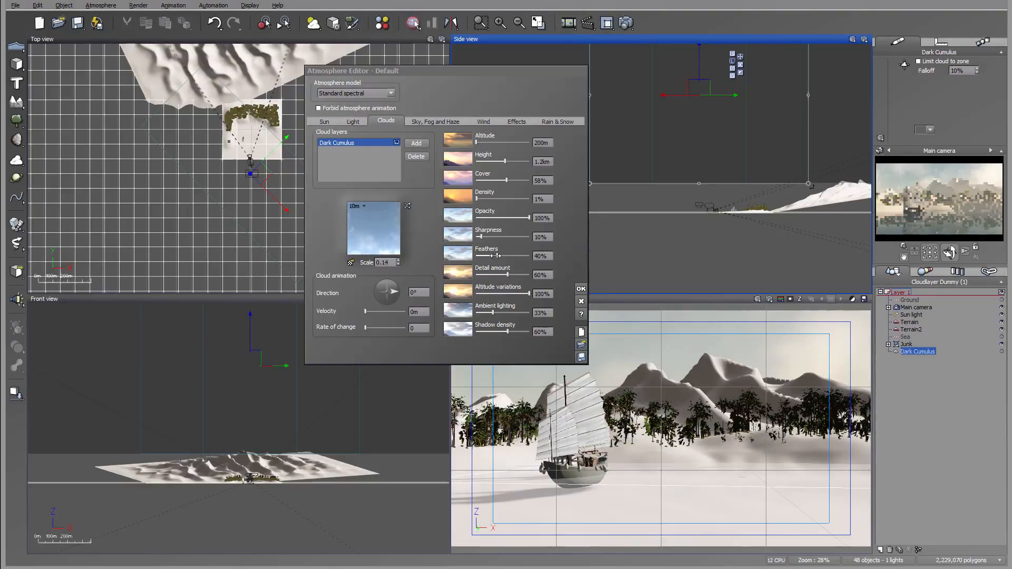
{"action": "left_click", "coordinate": [507, 273]}
{"action": "left_click_drag", "start_coordinate": [507, 273], "coordinate": [497, 256]}
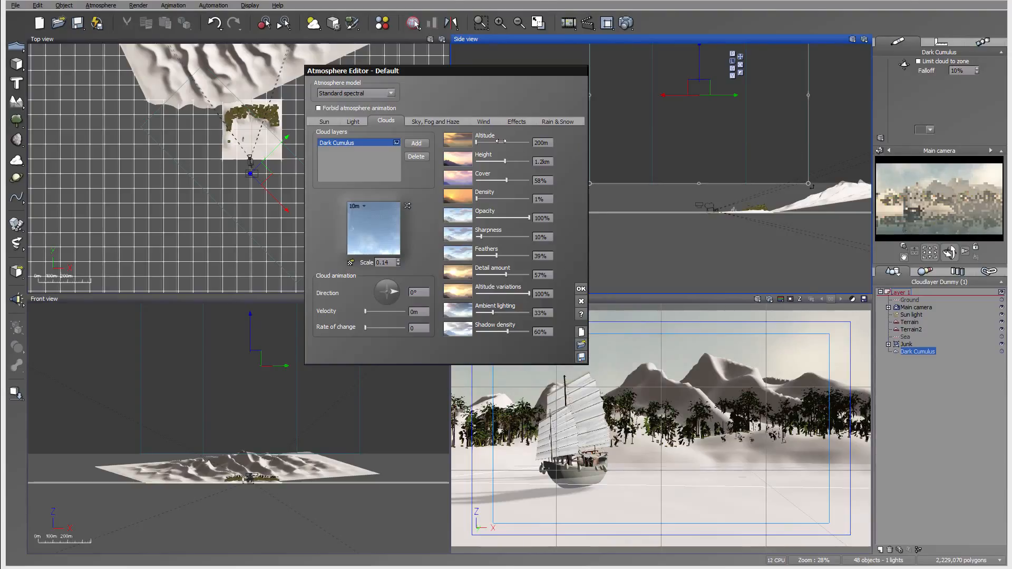
Add a Stretched Stratus #2 cloud layer from the Stratus - Cirrus collection and set its density to 9%.
{"action": "left_click", "coordinate": [416, 143]}
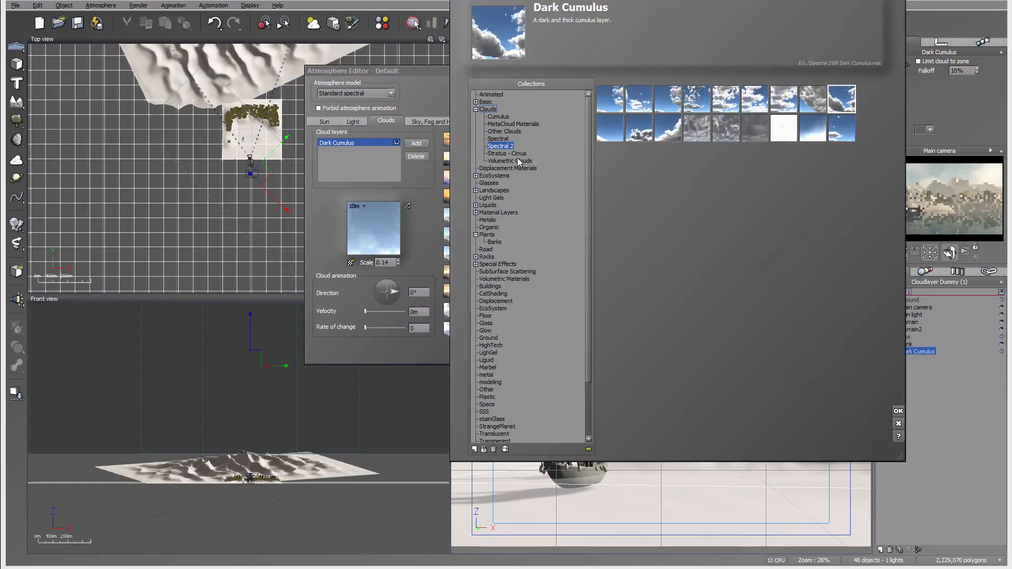
{"action": "left_click", "coordinate": [517, 154]}
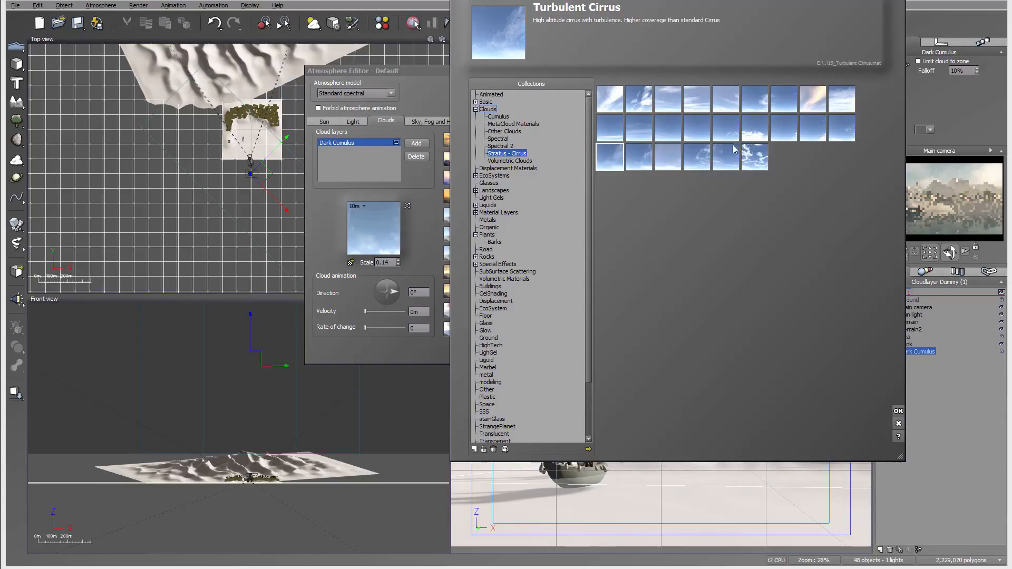
{"action": "left_click", "coordinate": [640, 131]}
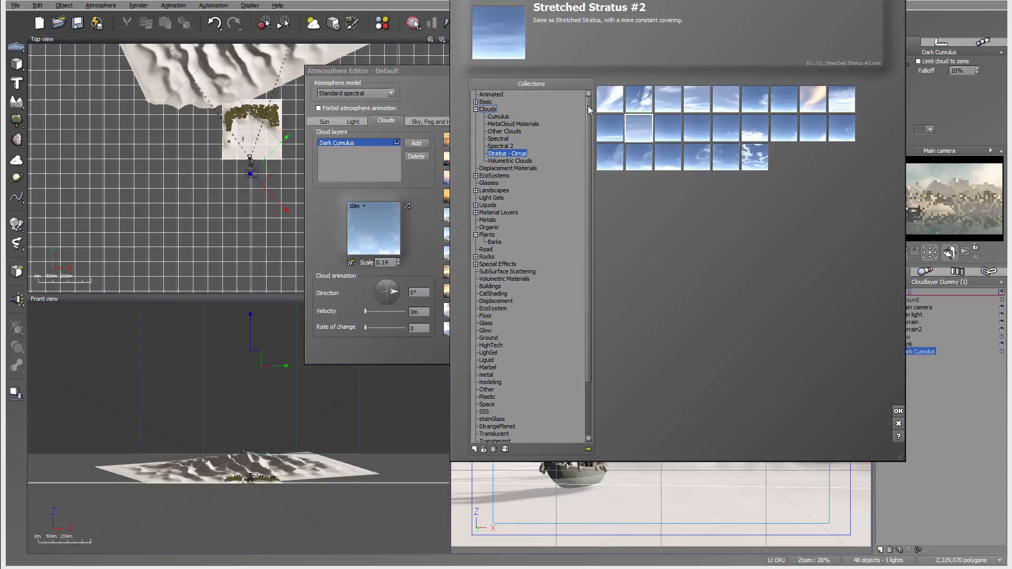
{"action": "left_click", "coordinate": [899, 411]}
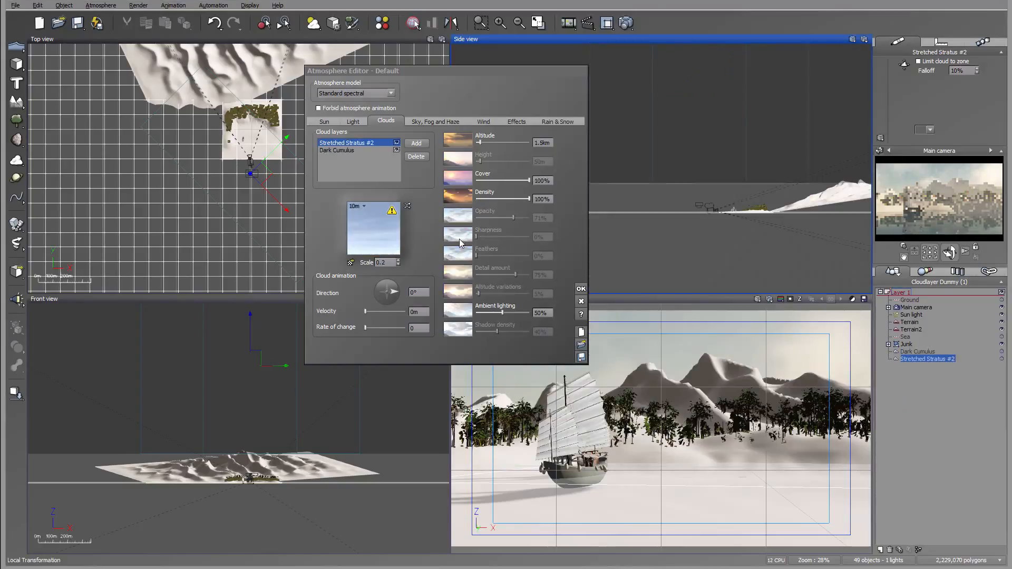
{"action": "left_click_drag", "start_coordinate": [524, 197], "coordinate": [477, 195]}
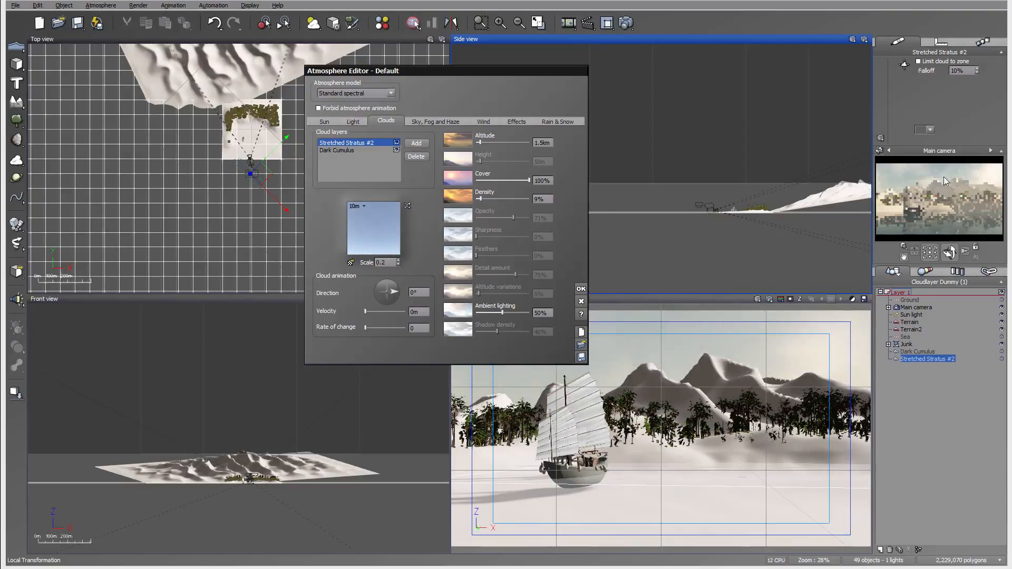
Set the atmosphere's aerial perspective to 6.28 and its quality boost to 0.
{"action": "left_click", "coordinate": [431, 121]}
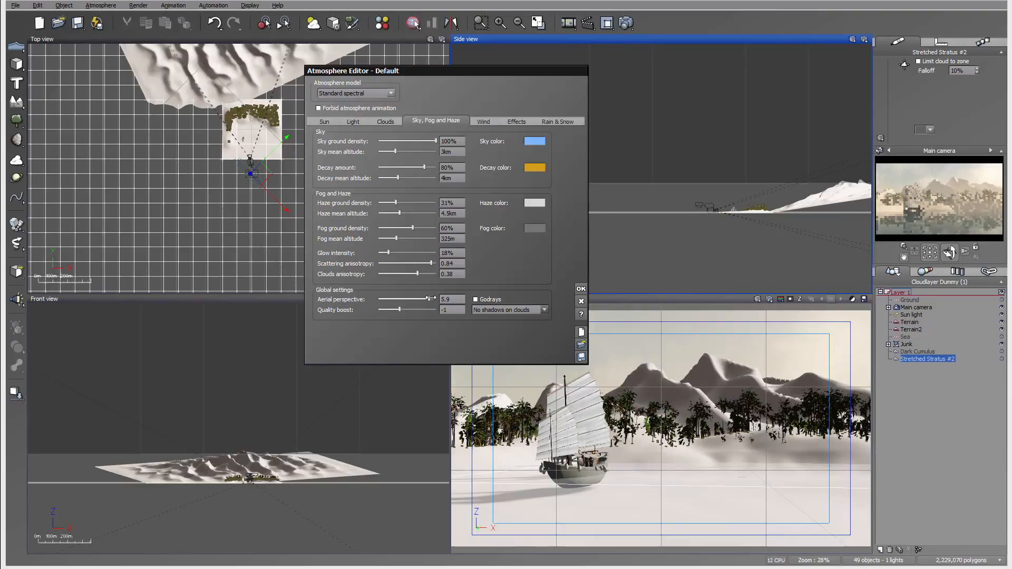
{"action": "left_click_drag", "start_coordinate": [431, 298], "coordinate": [461, 298]}
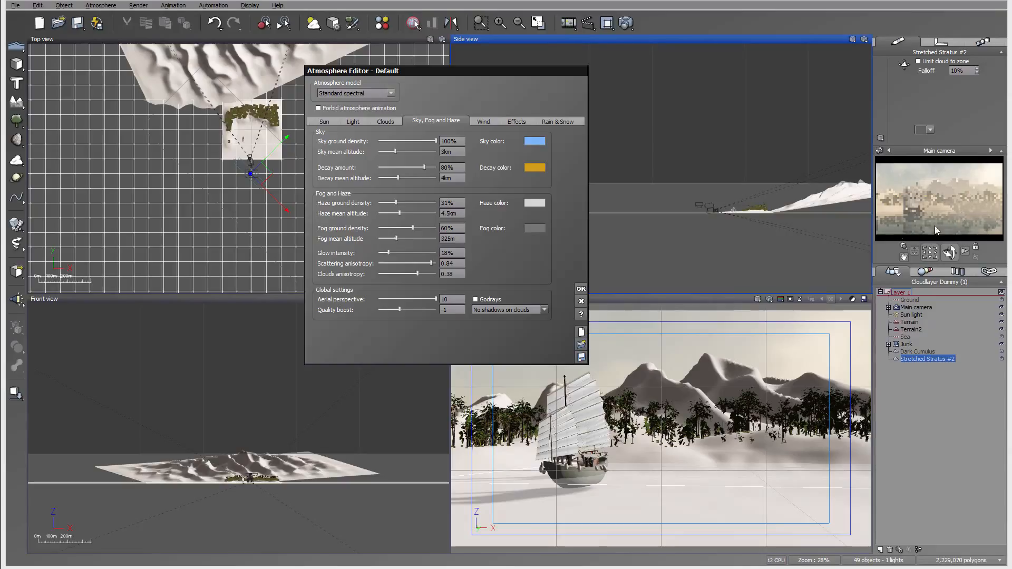
{"action": "left_click_drag", "start_coordinate": [436, 299], "coordinate": [430, 300]}
{"action": "double_click", "coordinate": [453, 309]}
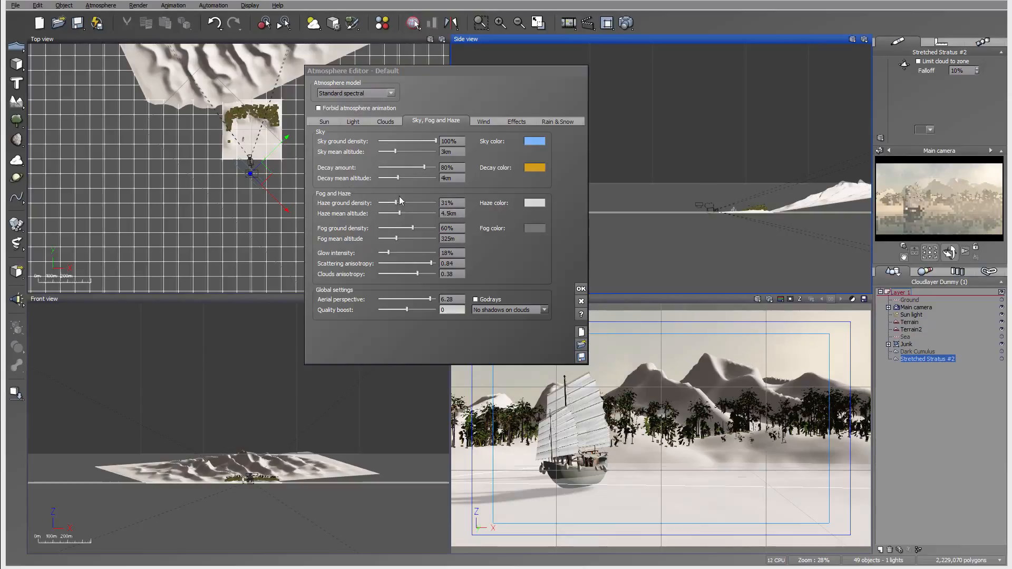
Set the sky's decay amount to 84%, haze ground density to 29% and sky mean altitude to 3.943 km.
{"action": "left_click_drag", "start_coordinate": [422, 167], "coordinate": [425, 168]}
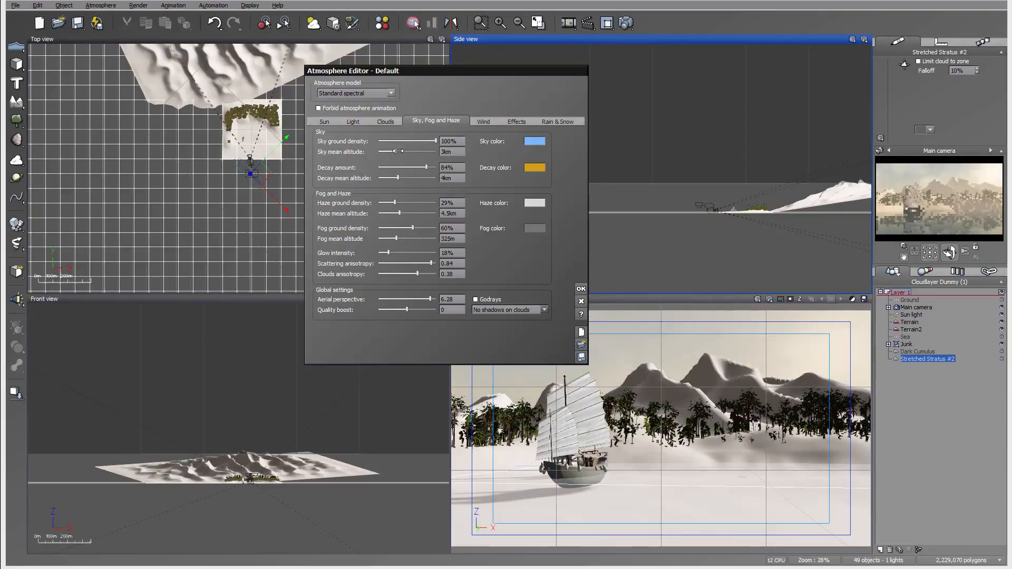
{"action": "left_click_drag", "start_coordinate": [398, 151], "coordinate": [406, 150]}
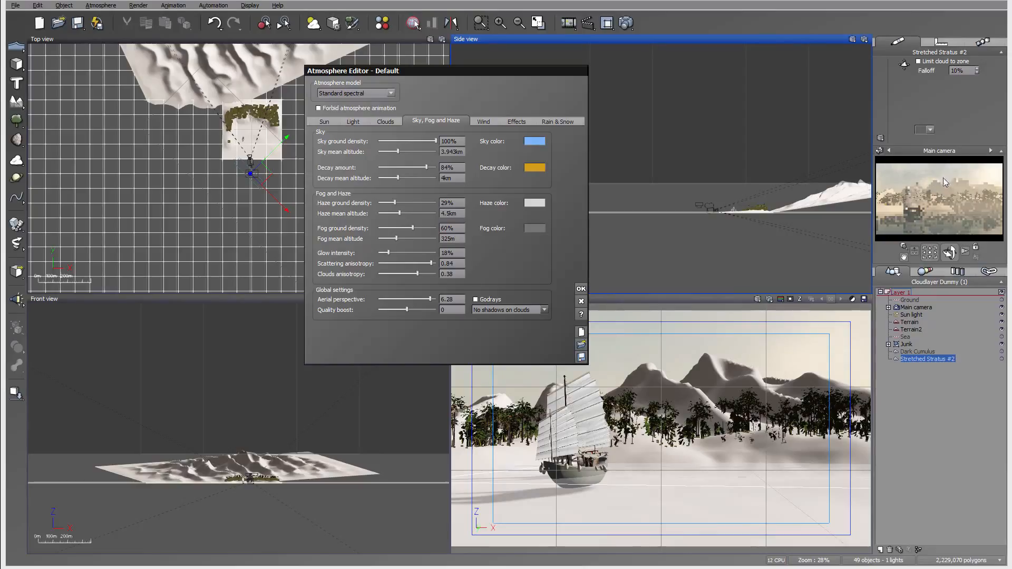
{"action": "right_click", "coordinate": [932, 201]}
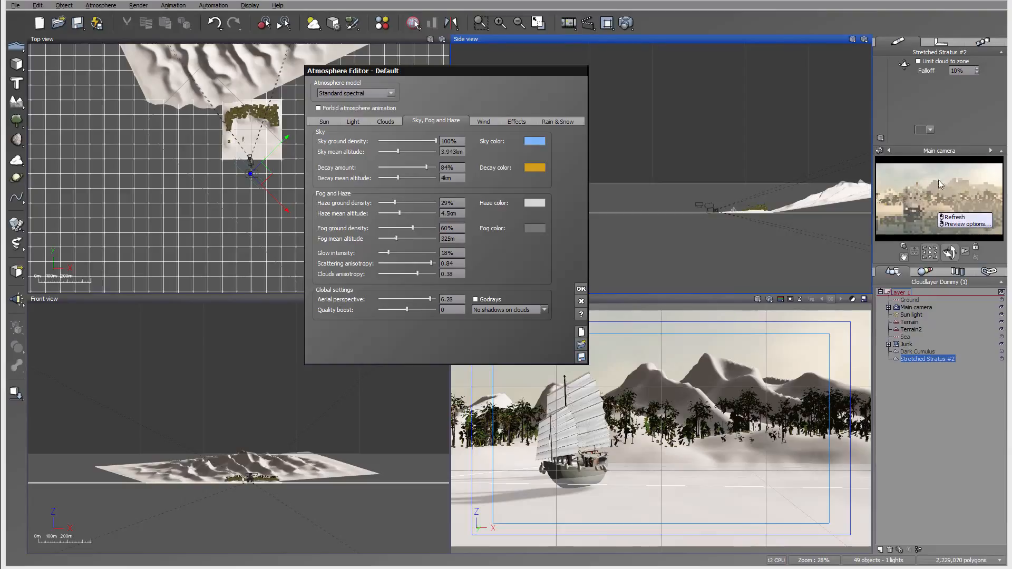
{"action": "left_click", "coordinate": [896, 198]}
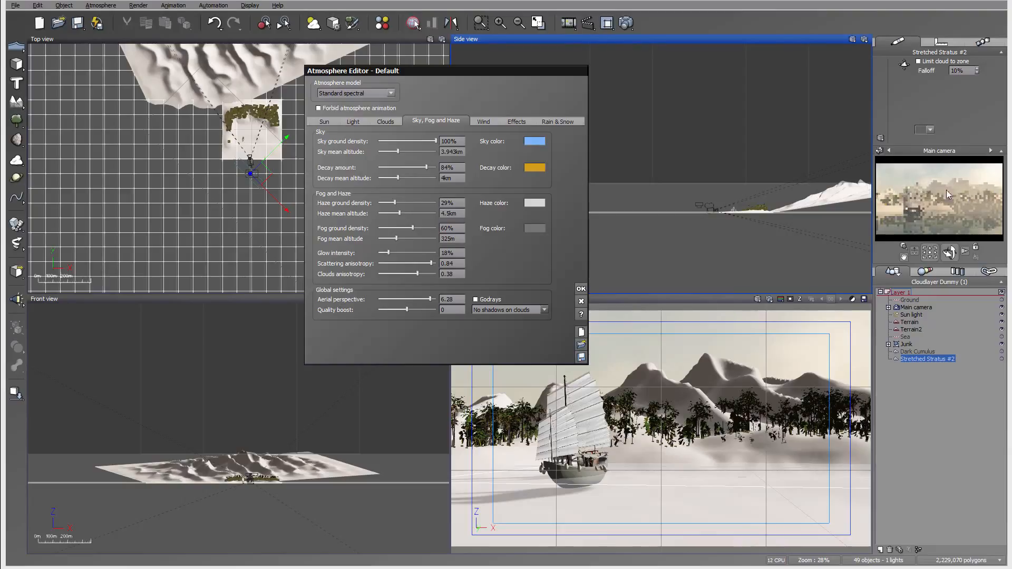
Darken the atmosphere's ambient light color to a deeper blue-grey and accept the atmosphere settings.
{"action": "left_click", "coordinate": [353, 123]}
{"action": "right_click", "coordinate": [529, 268]}
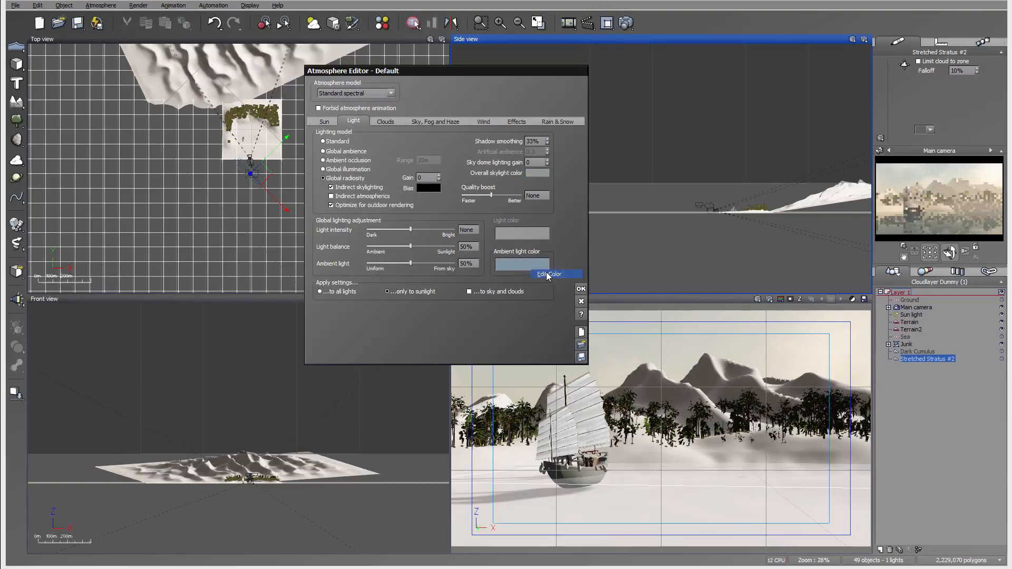
{"action": "left_click", "coordinate": [551, 274]}
{"action": "left_click_drag", "start_coordinate": [505, 248], "coordinate": [504, 261]}
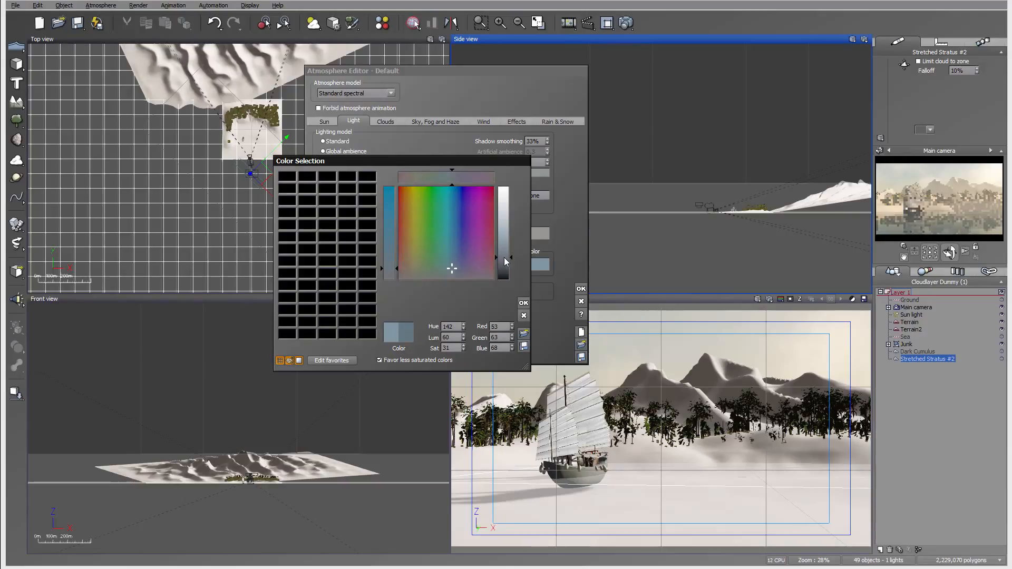
{"action": "left_click", "coordinate": [523, 303]}
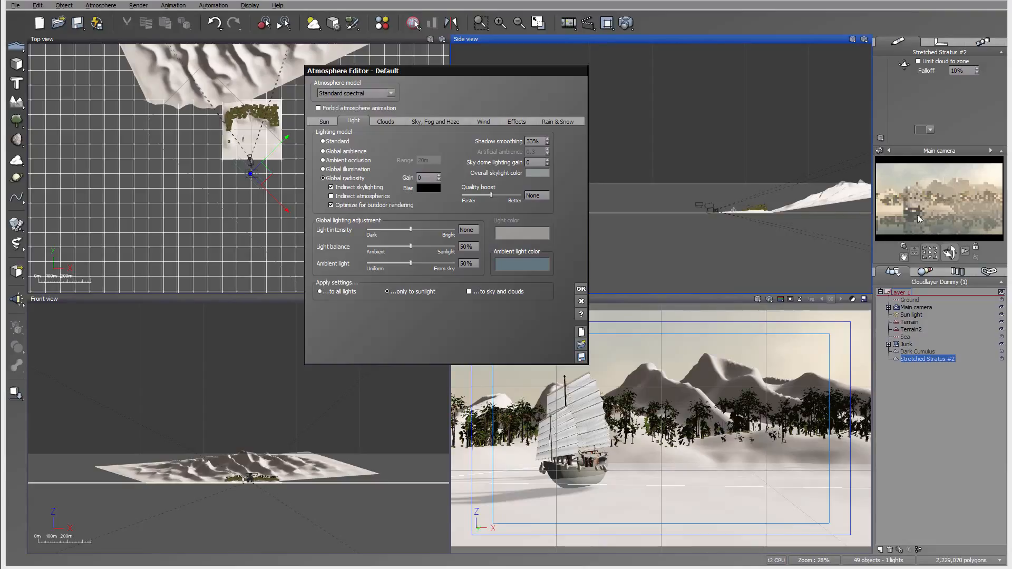
{"action": "left_click", "coordinate": [581, 289]}
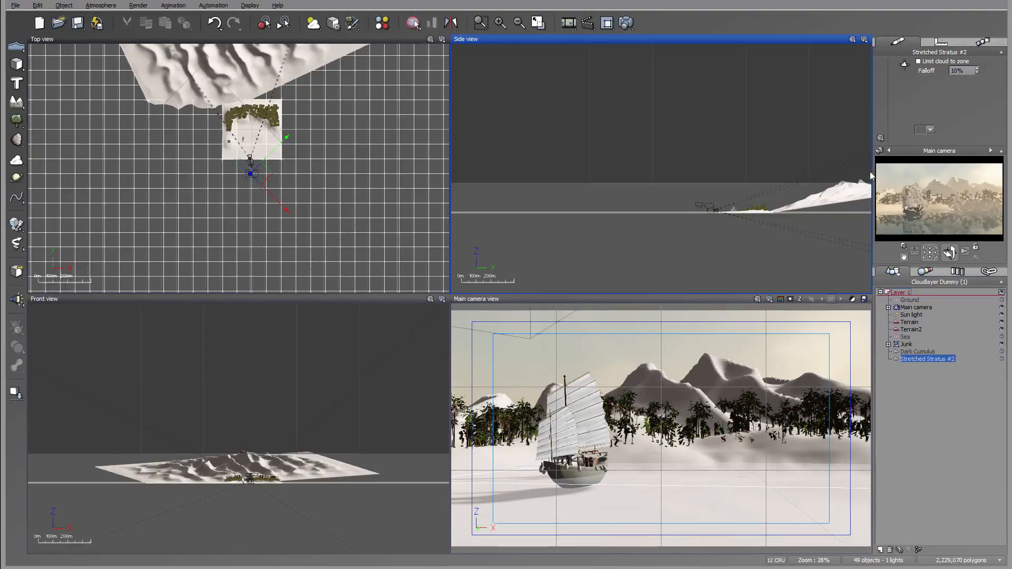
Refresh the main camera preview to check the hazy atmosphere around the junk.
{"action": "right_click", "coordinate": [897, 206]}
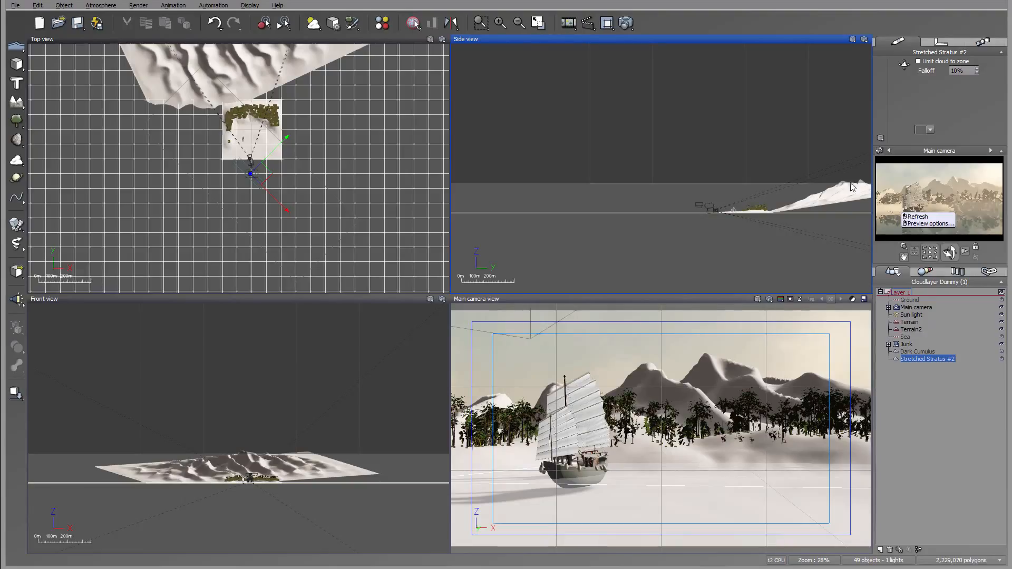
{"action": "right_click", "coordinate": [879, 172]}
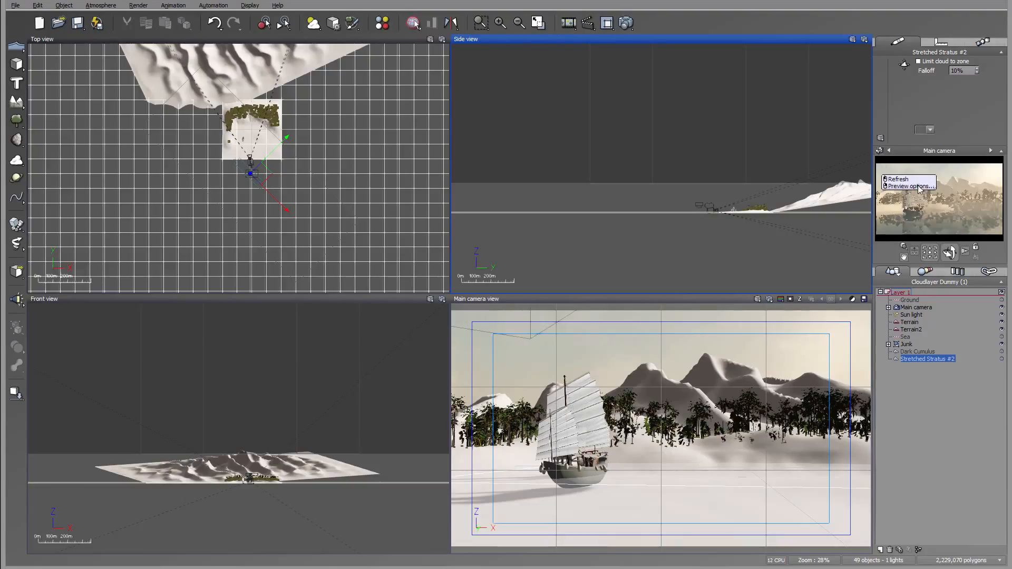
{"action": "left_click", "coordinate": [963, 190]}
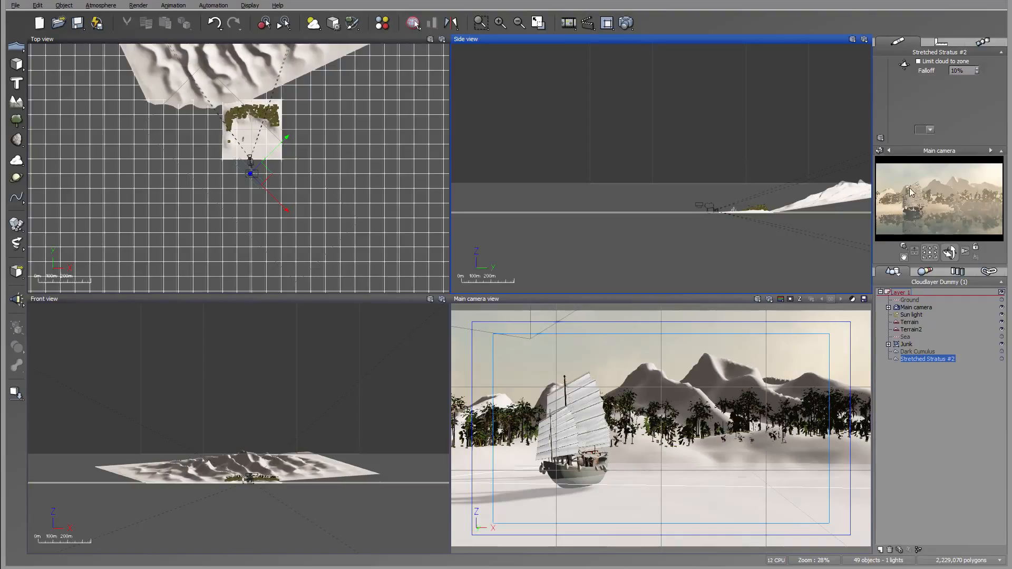
Render the scene to screen with the Final quality preset at 1920x1080.
{"action": "right_click", "coordinate": [625, 28]}
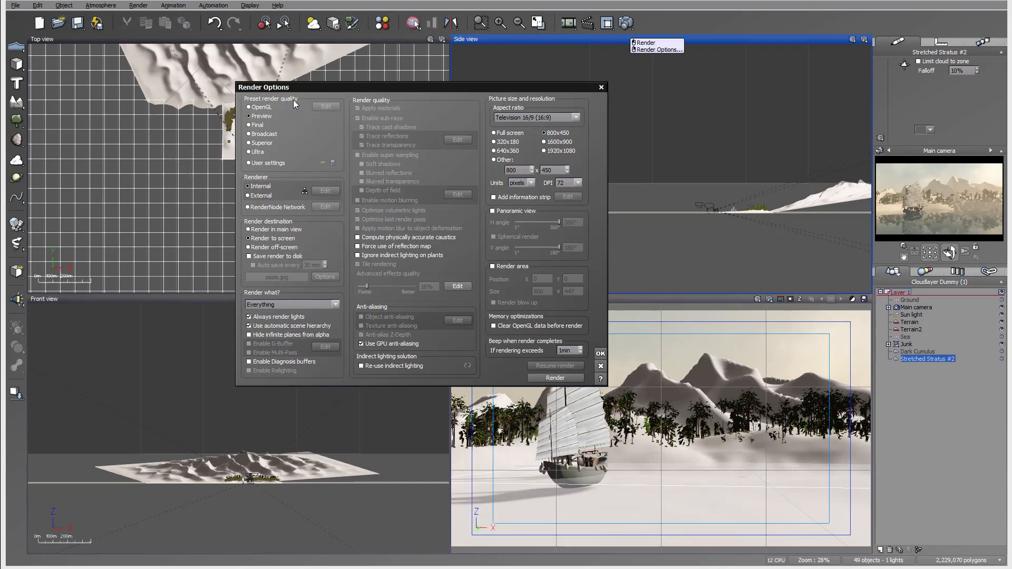
{"action": "left_click", "coordinate": [257, 126]}
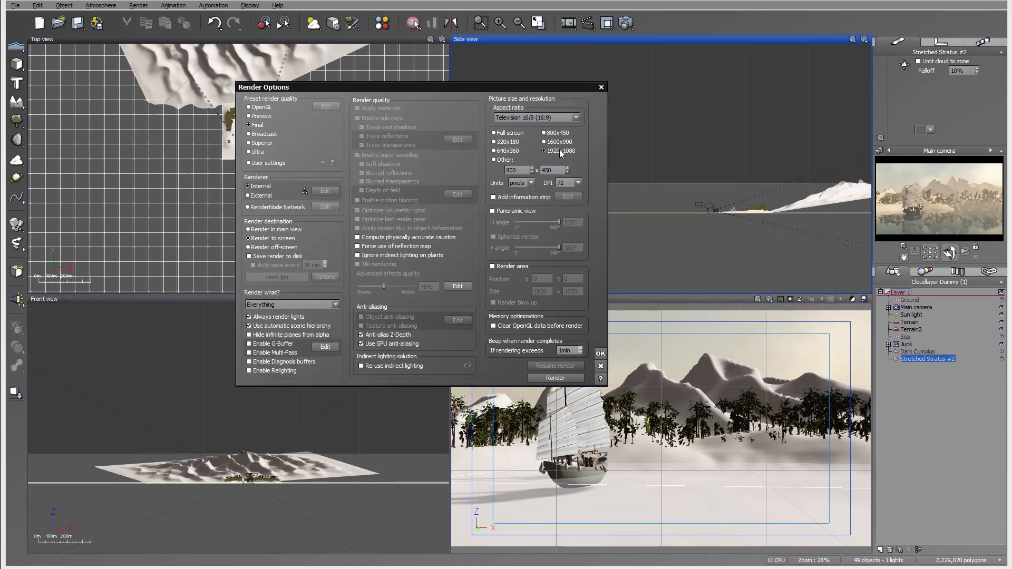
{"action": "left_click", "coordinate": [555, 378]}
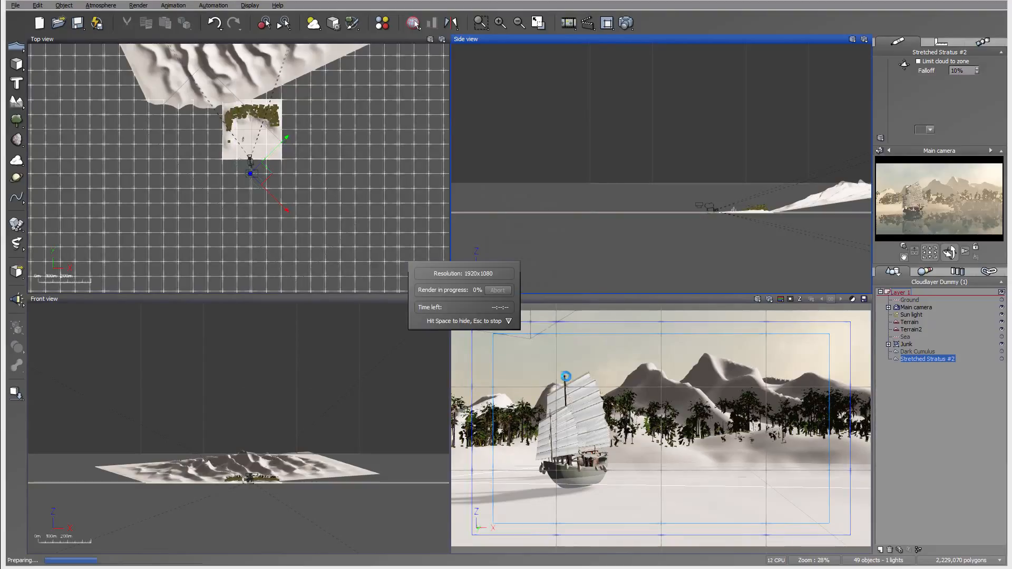